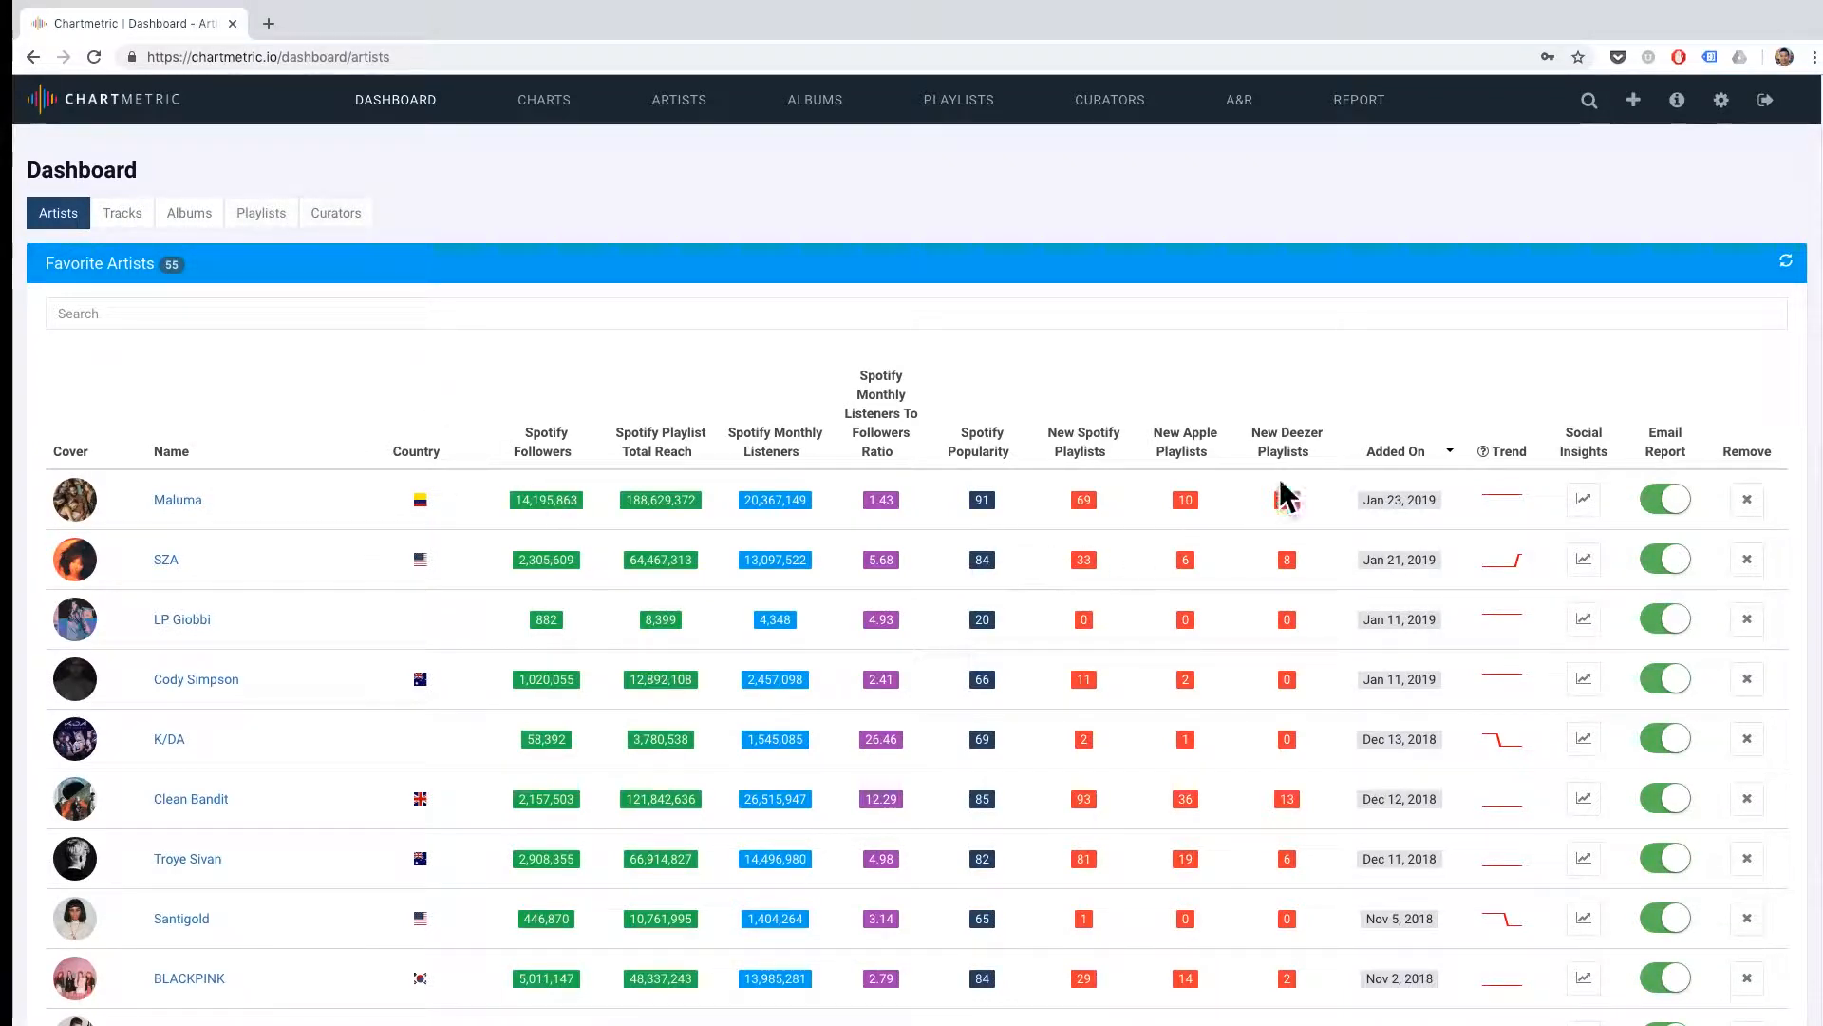
# Open the report page and select the favorite artists Cody Simpson, Juice WRLD and Majid Jordan.
pyautogui.click(1371, 92)
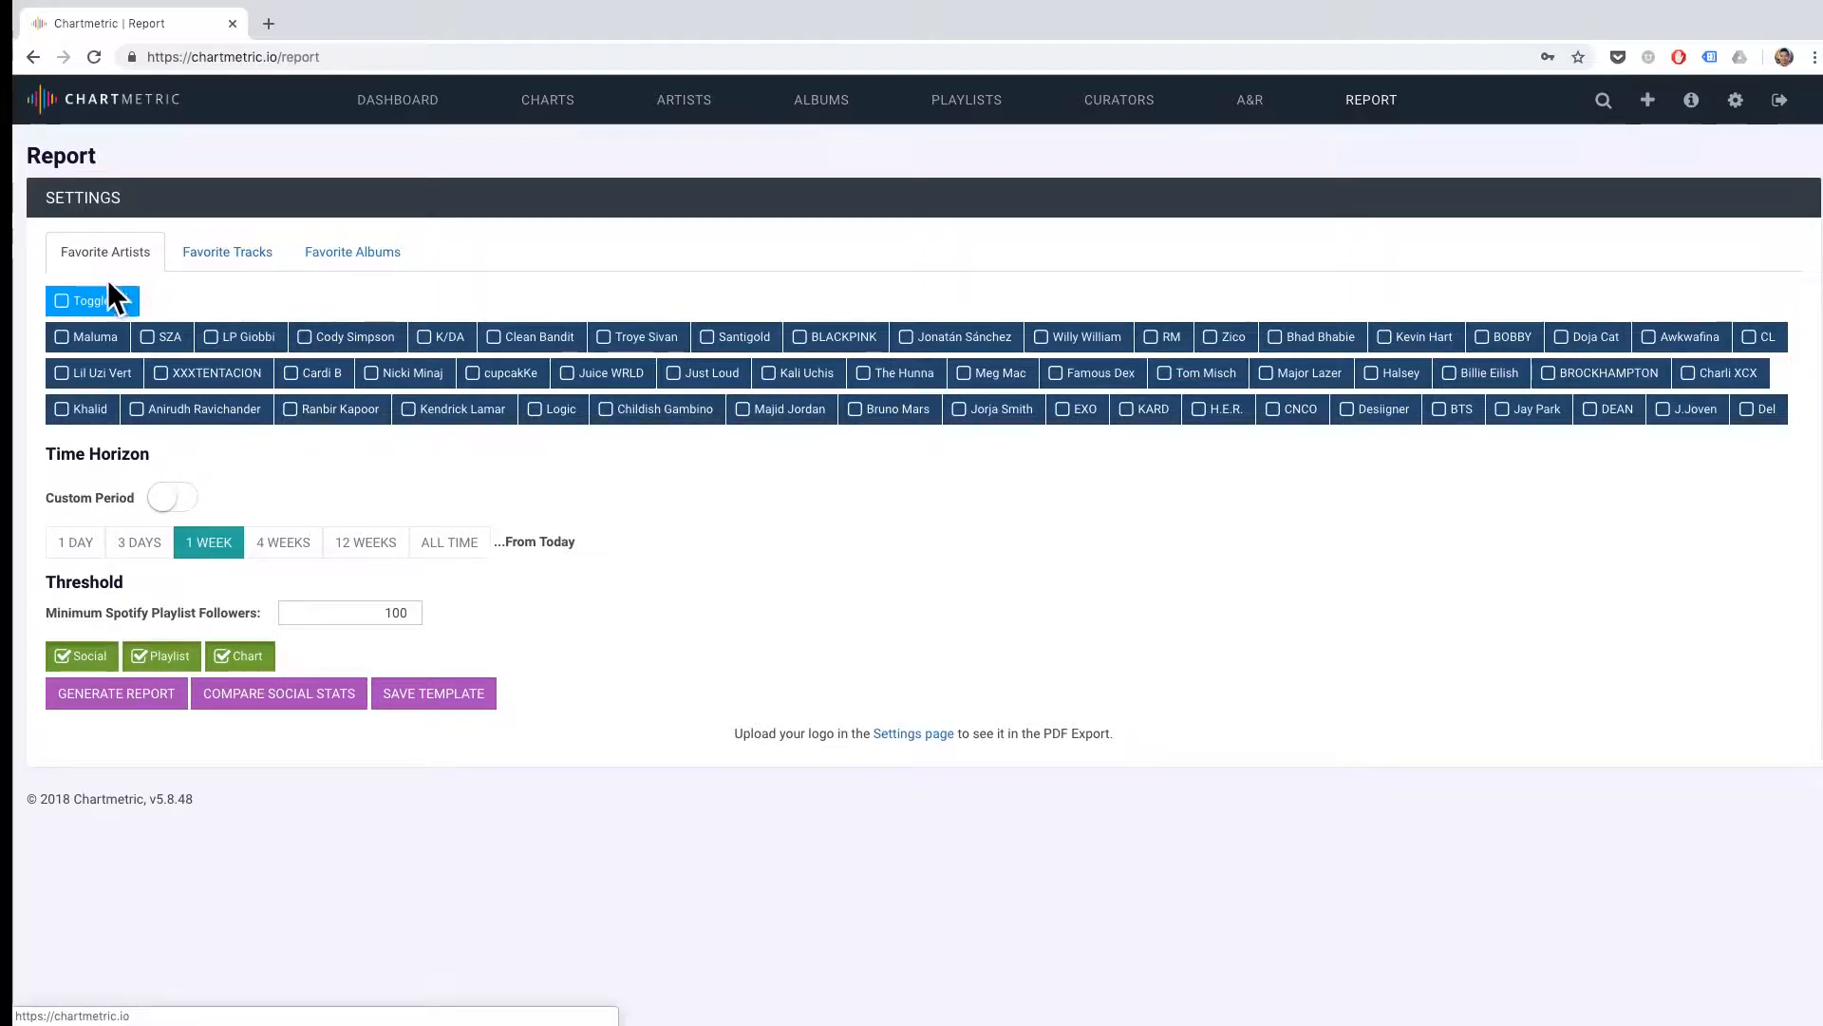
pyautogui.click(377, 341)
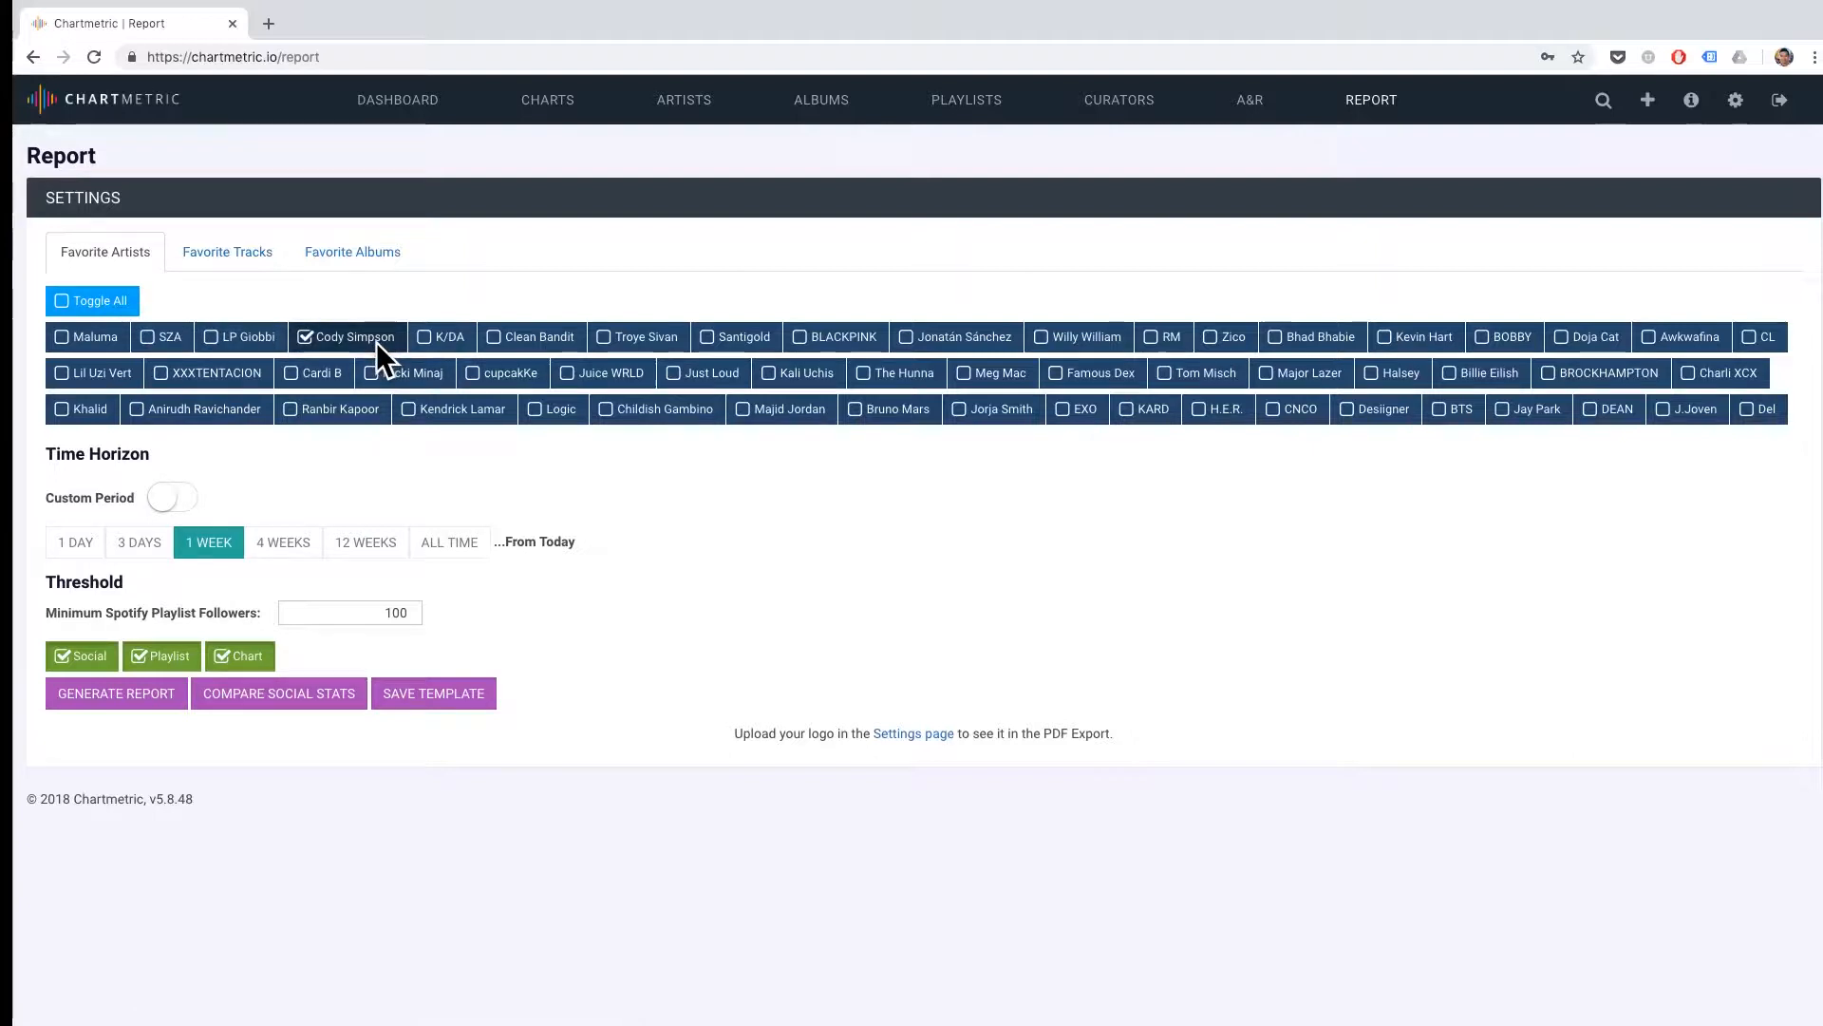
pyautogui.click(565, 377)
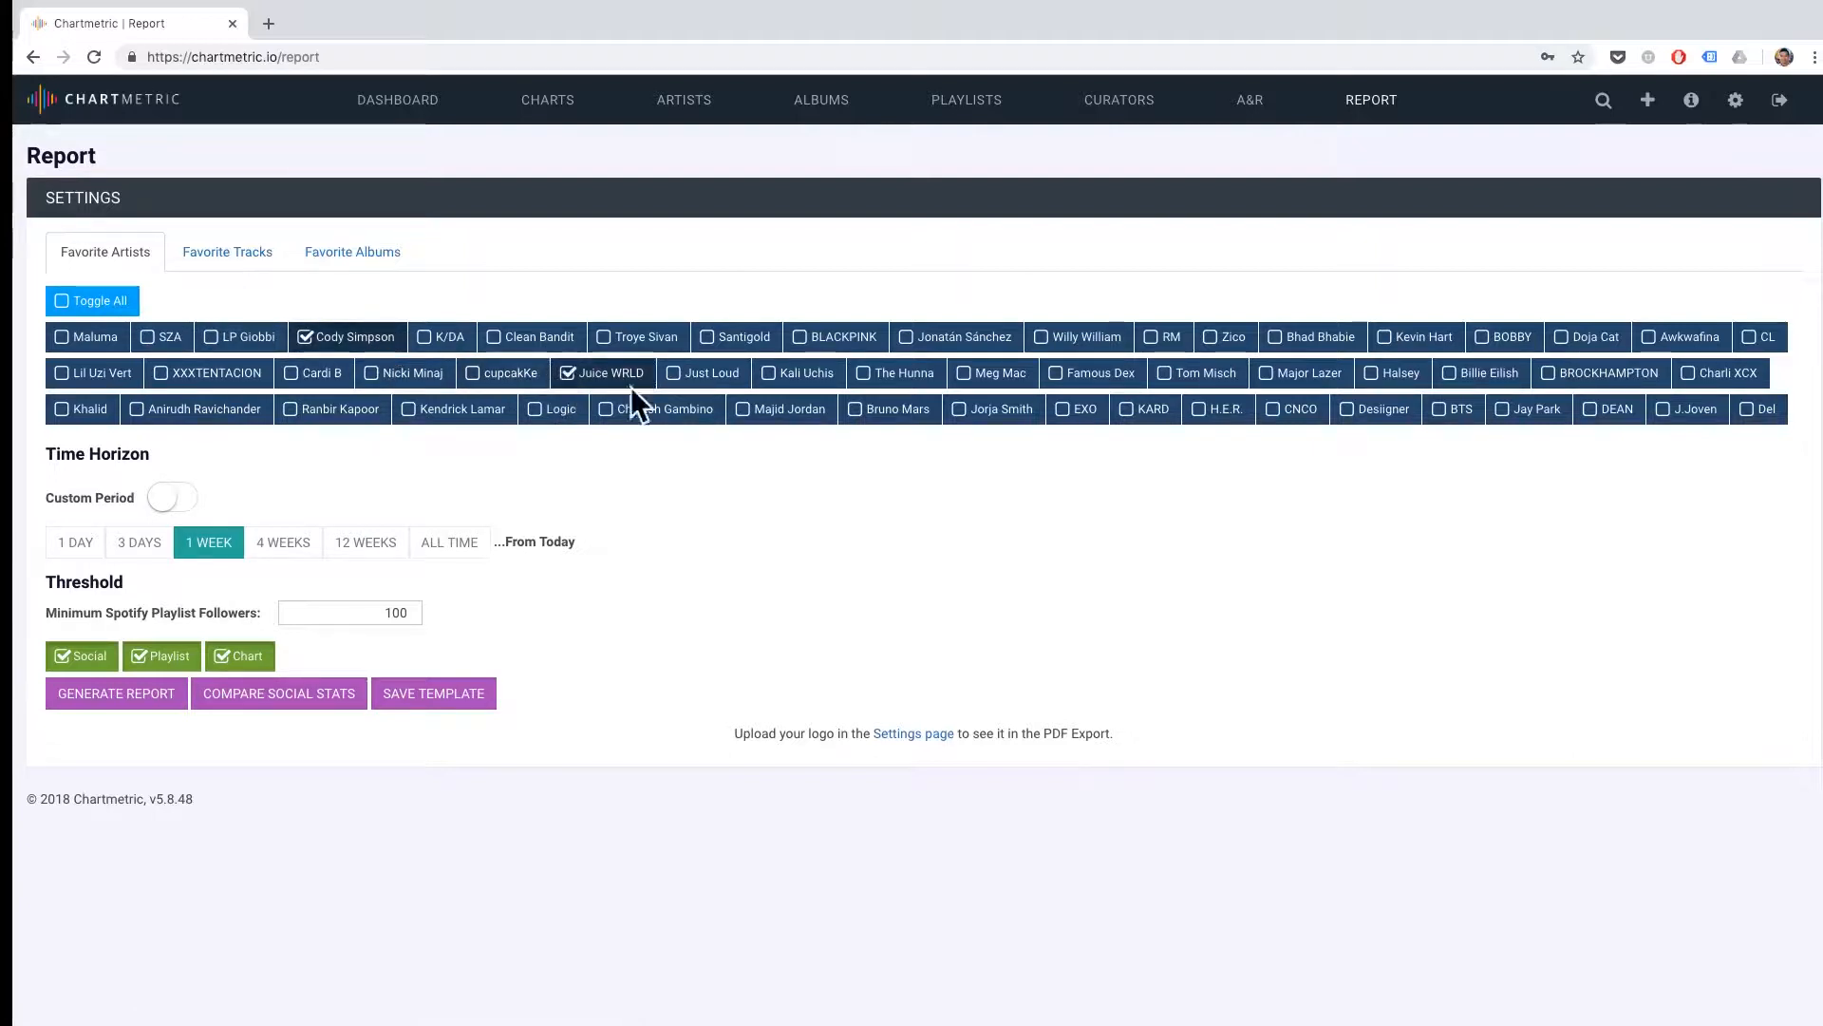
pyautogui.click(782, 412)
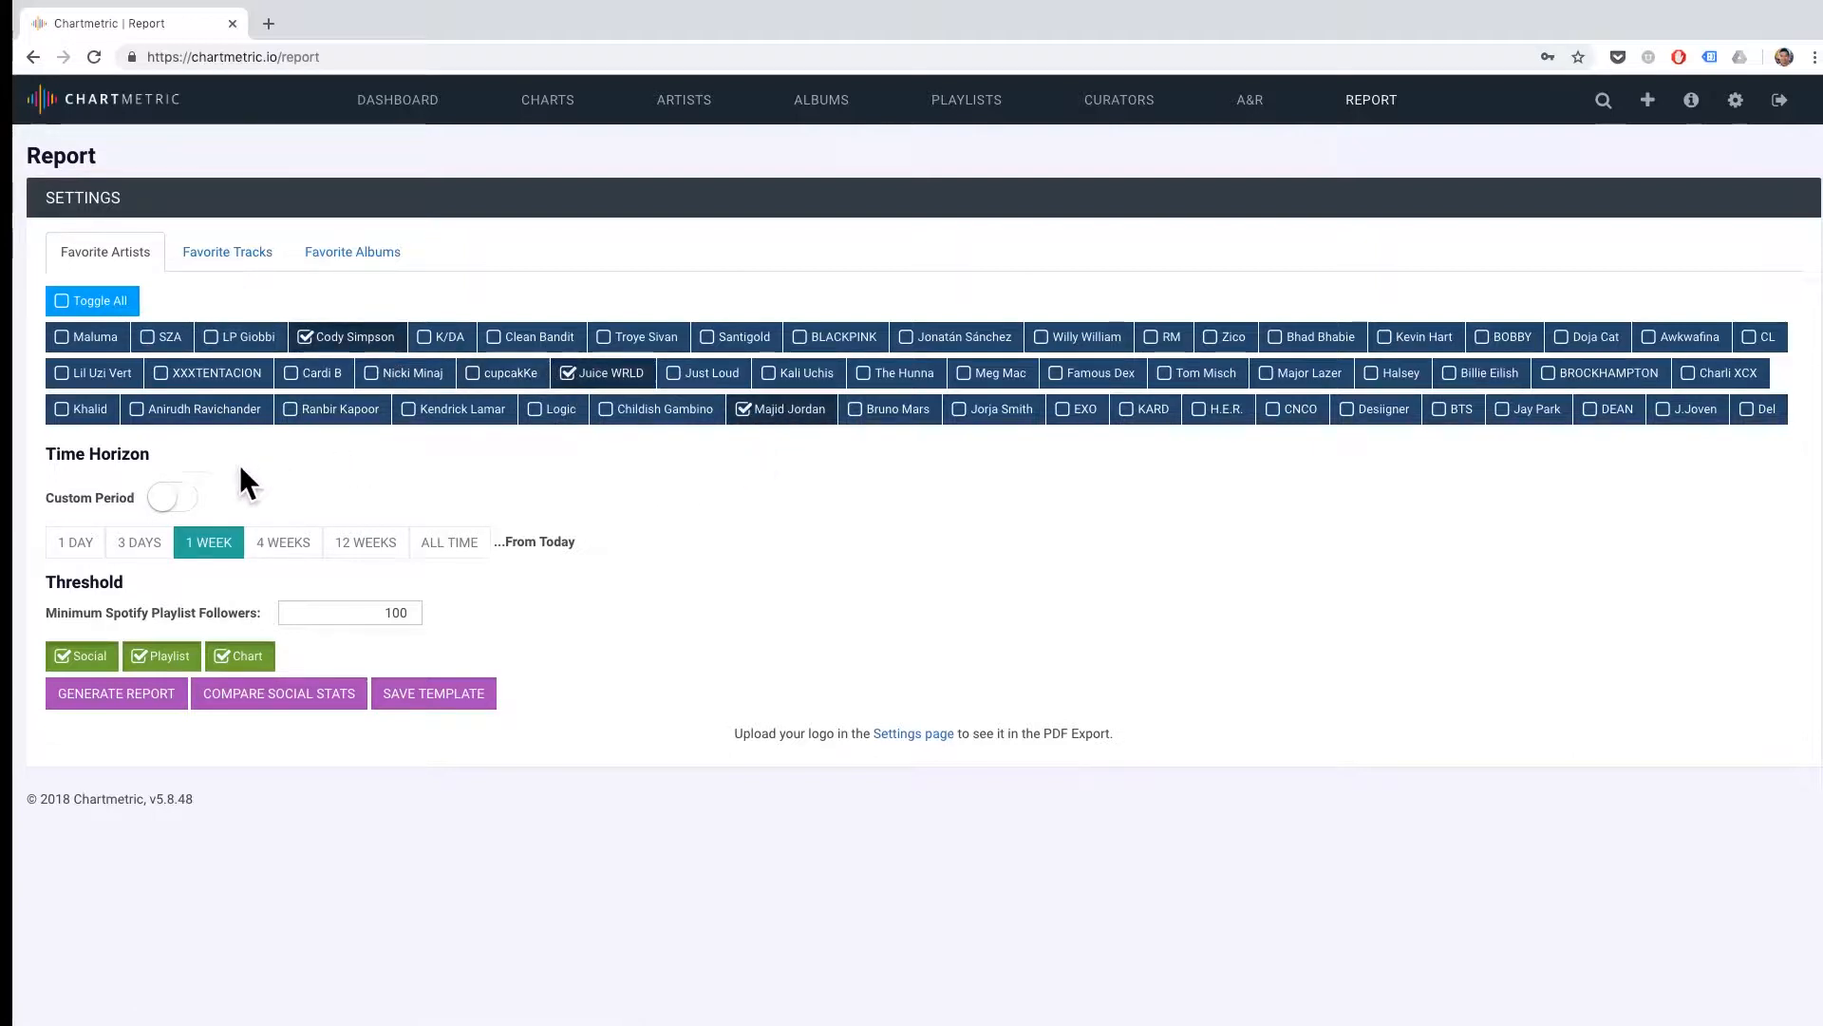
# Try the 1-day and 4-week time horizons for the artist report.
pyautogui.click(117, 535)
pyautogui.click(85, 538)
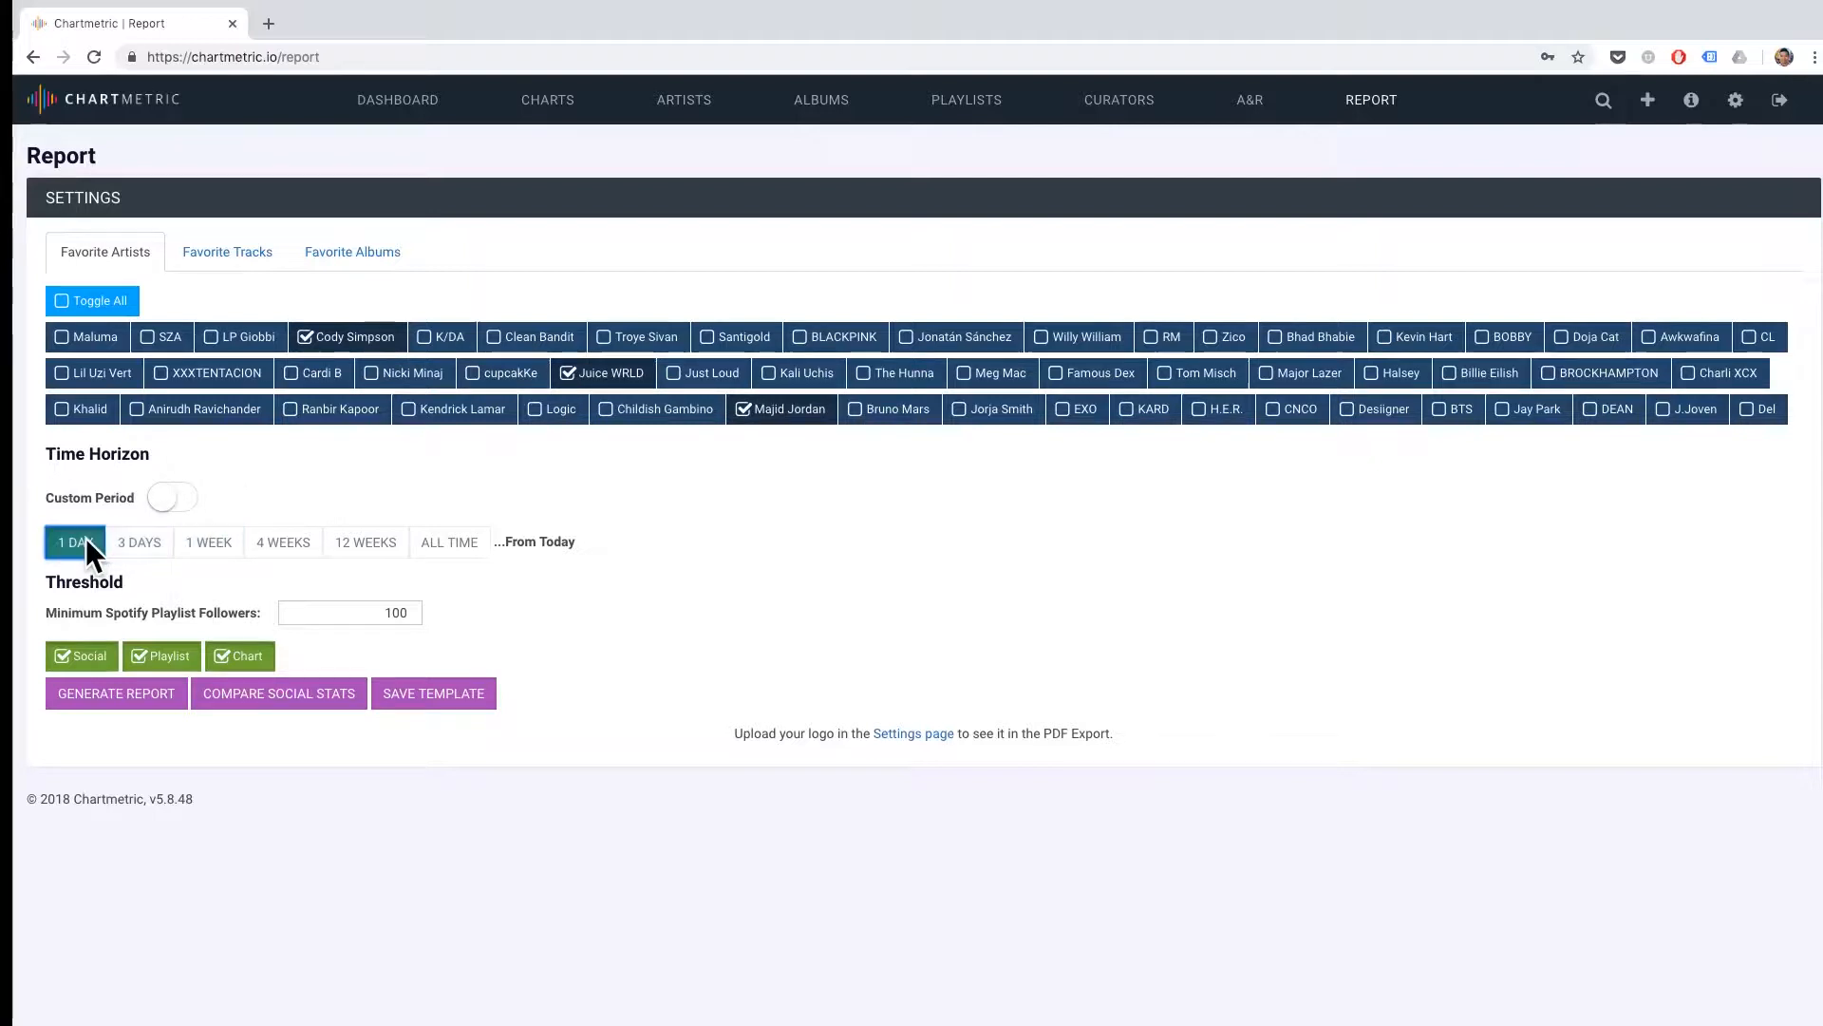
pyautogui.click(279, 548)
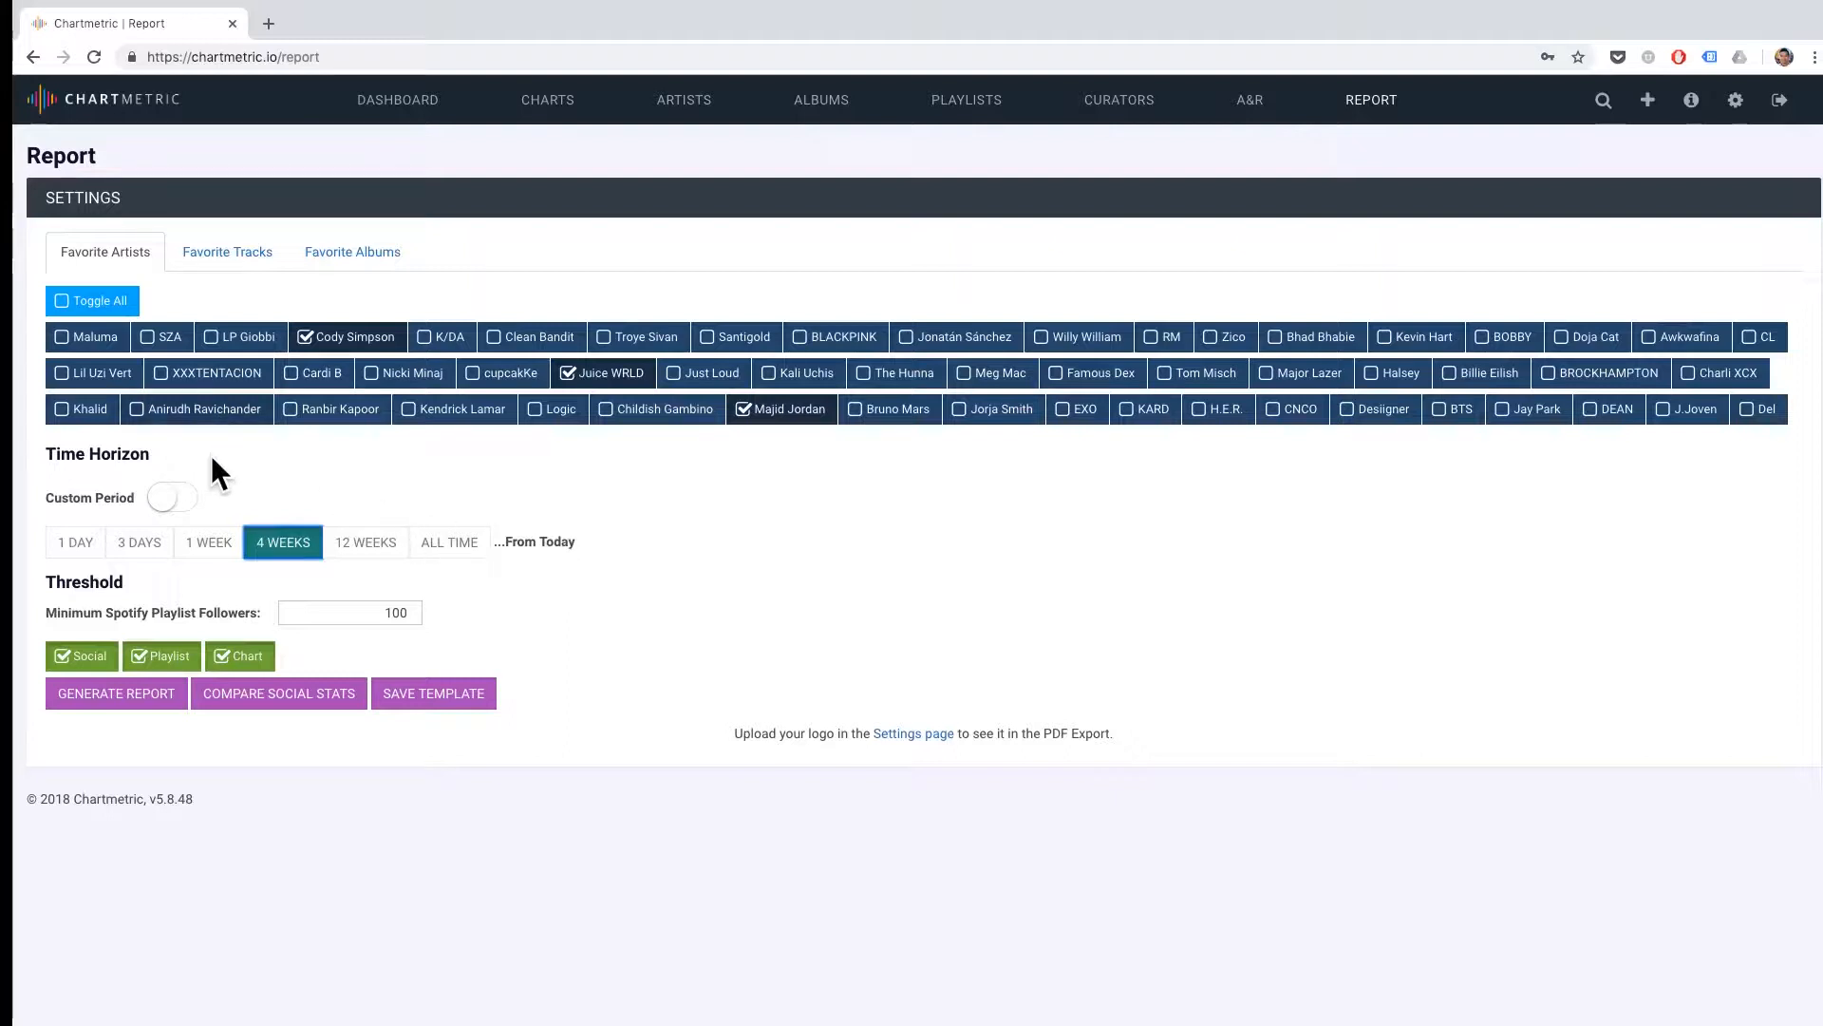
# Enable the custom period, view its start-date calendar without picking a date, and disable the custom period again.
pyautogui.click(167, 485)
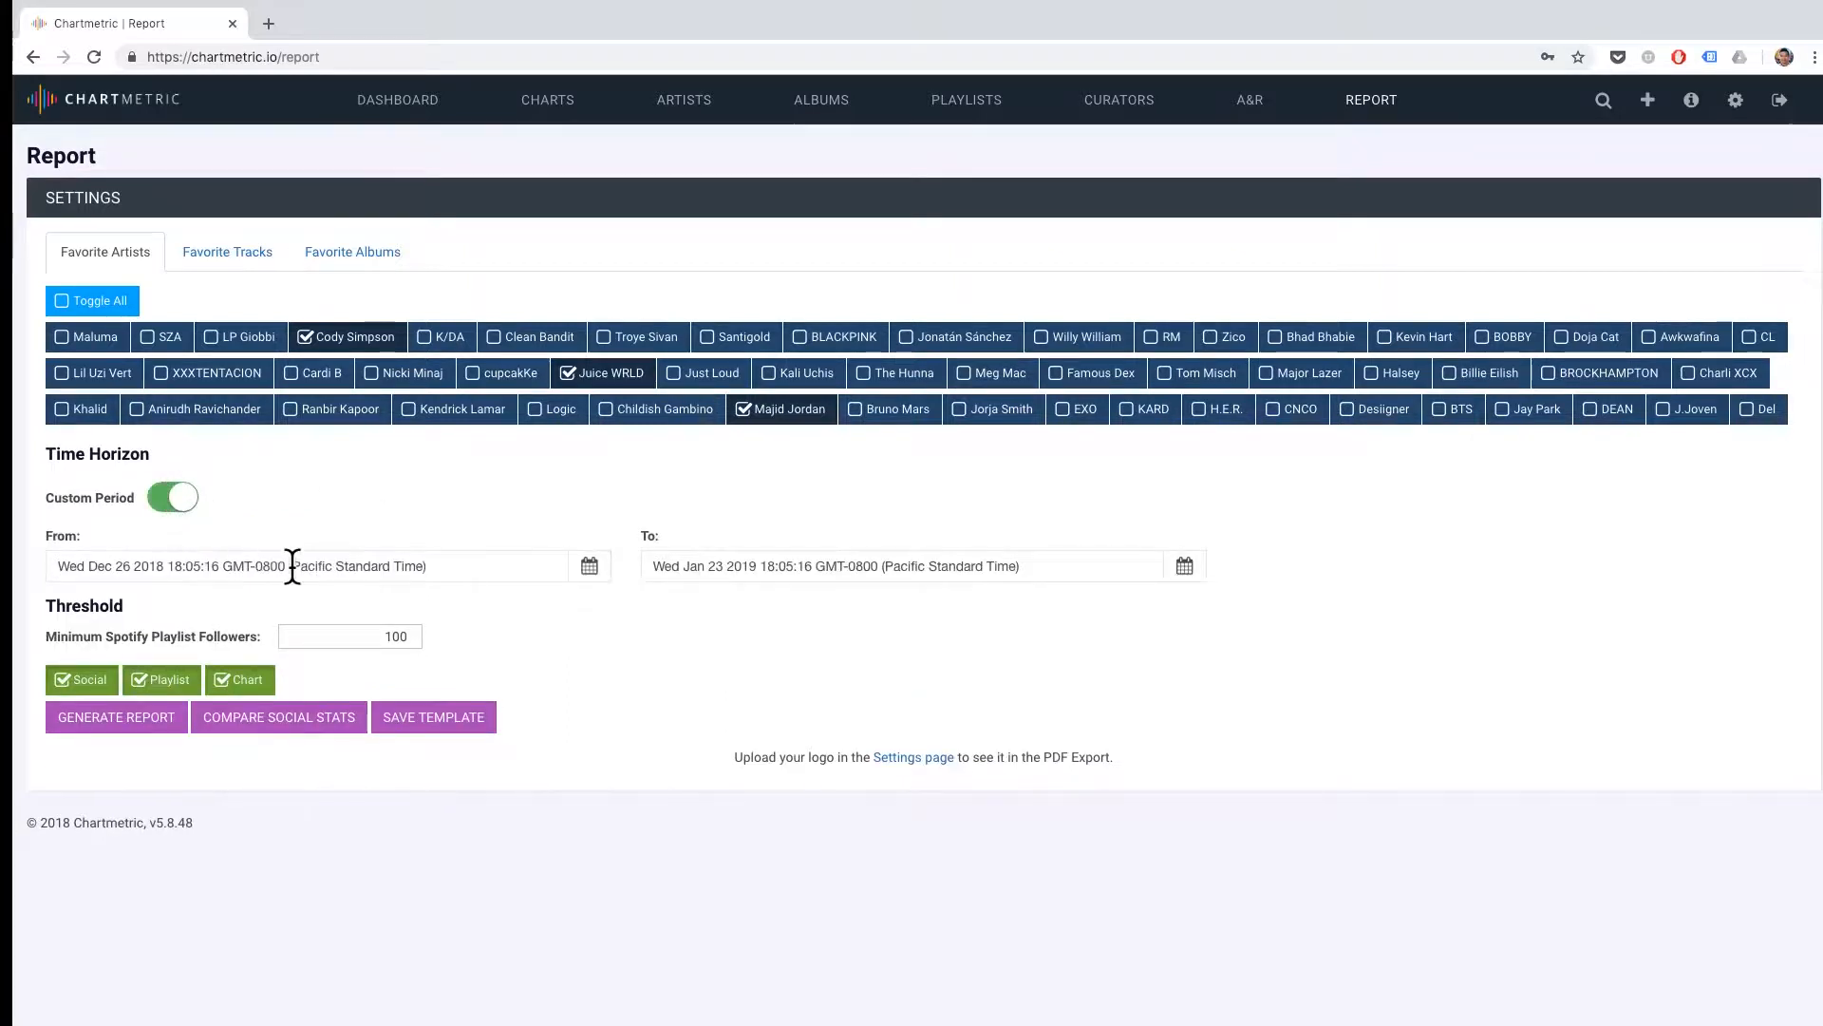
pyautogui.click(592, 564)
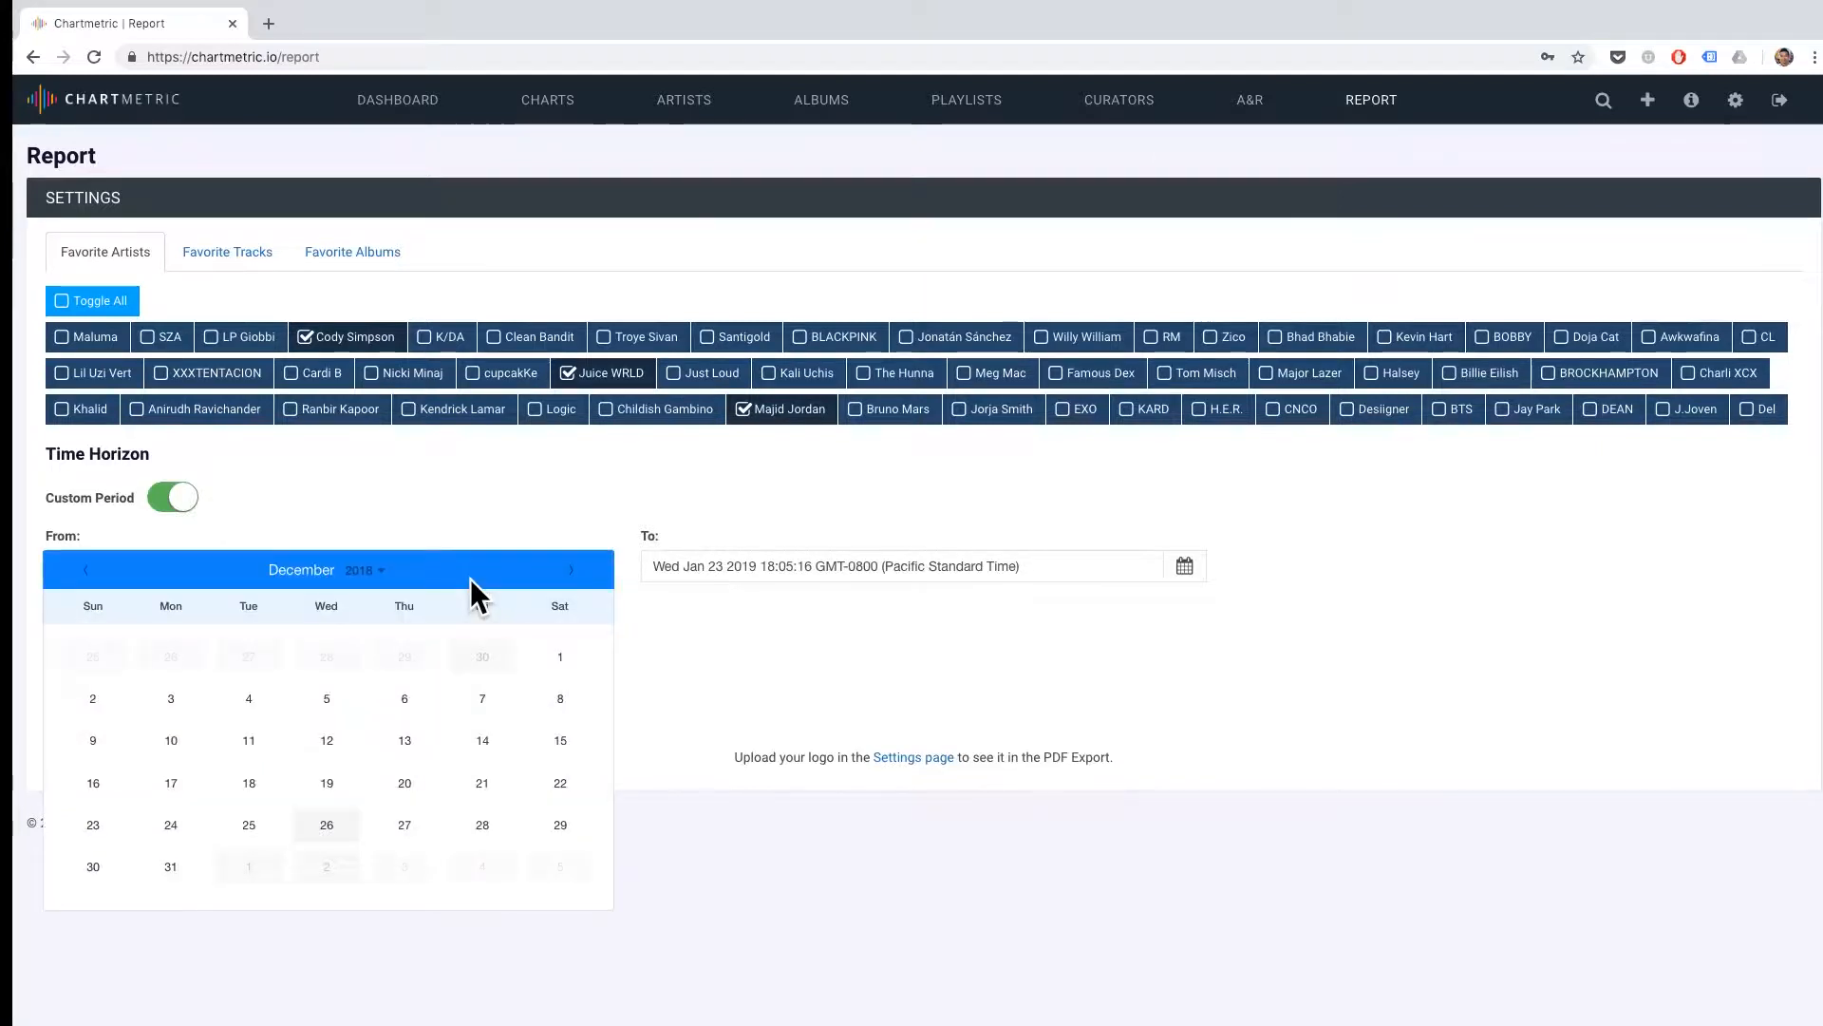
pyautogui.click(501, 495)
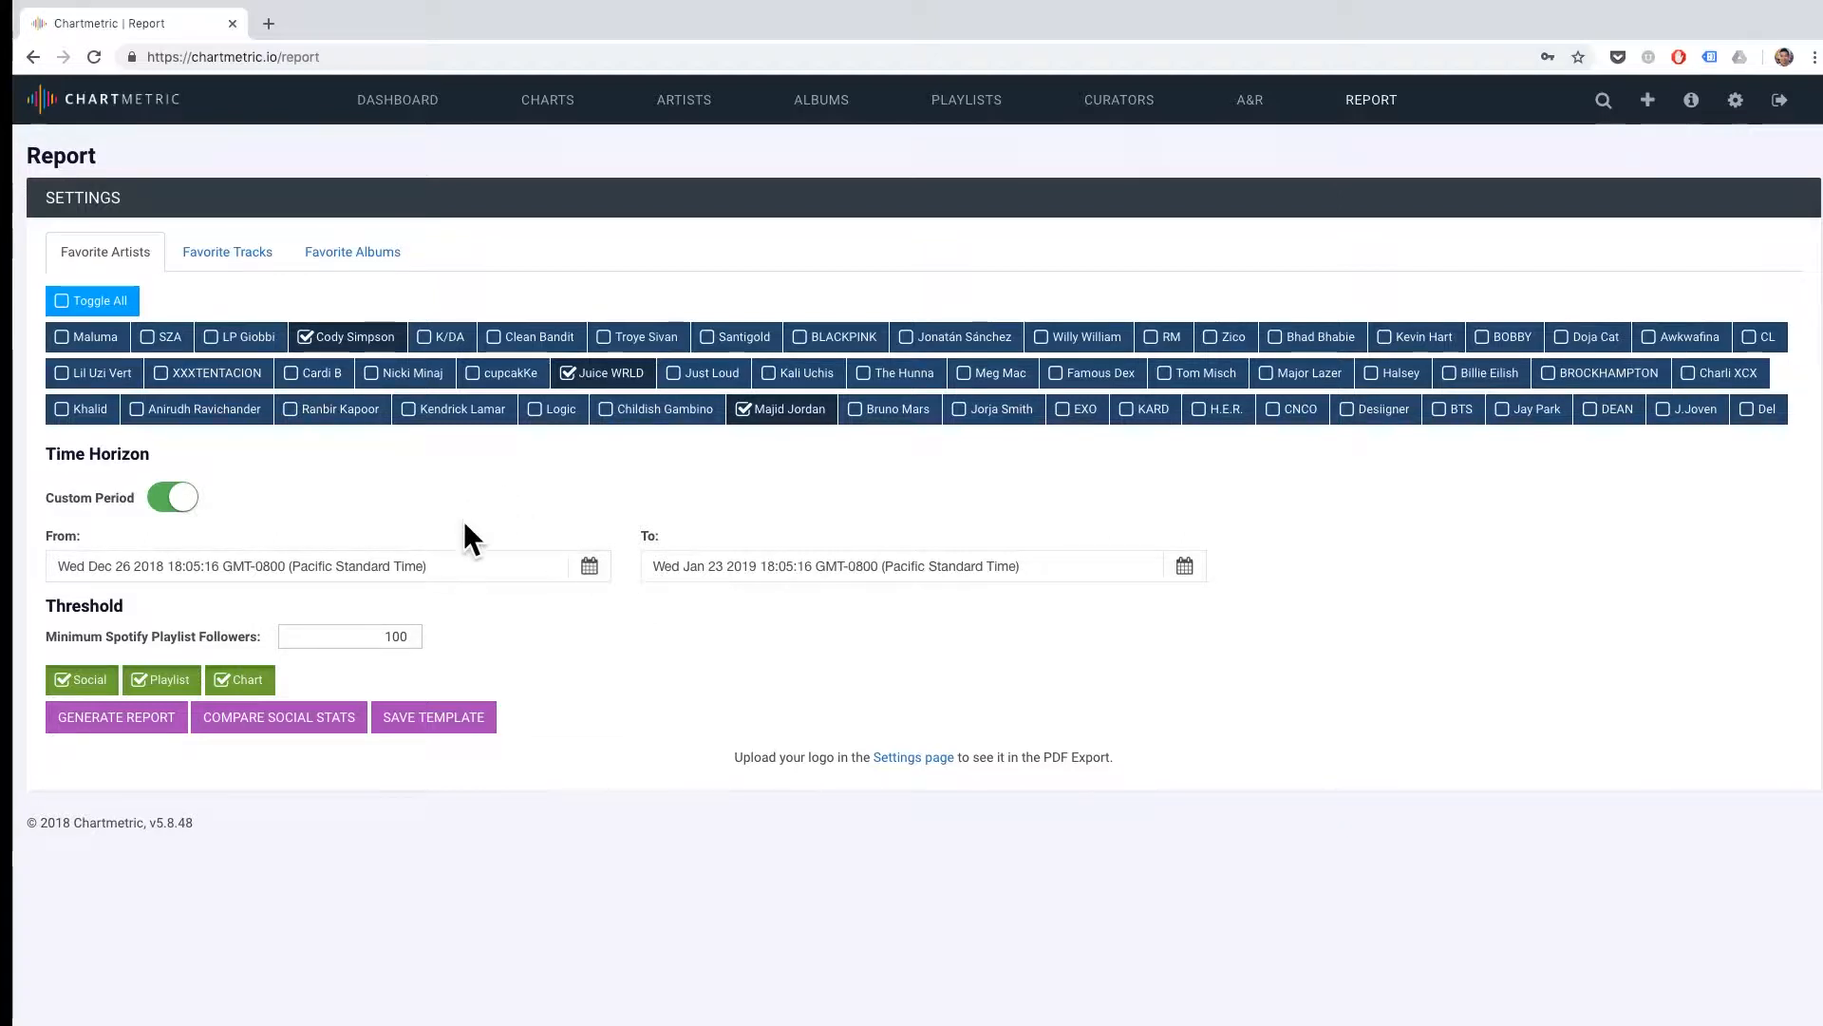
pyautogui.click(171, 489)
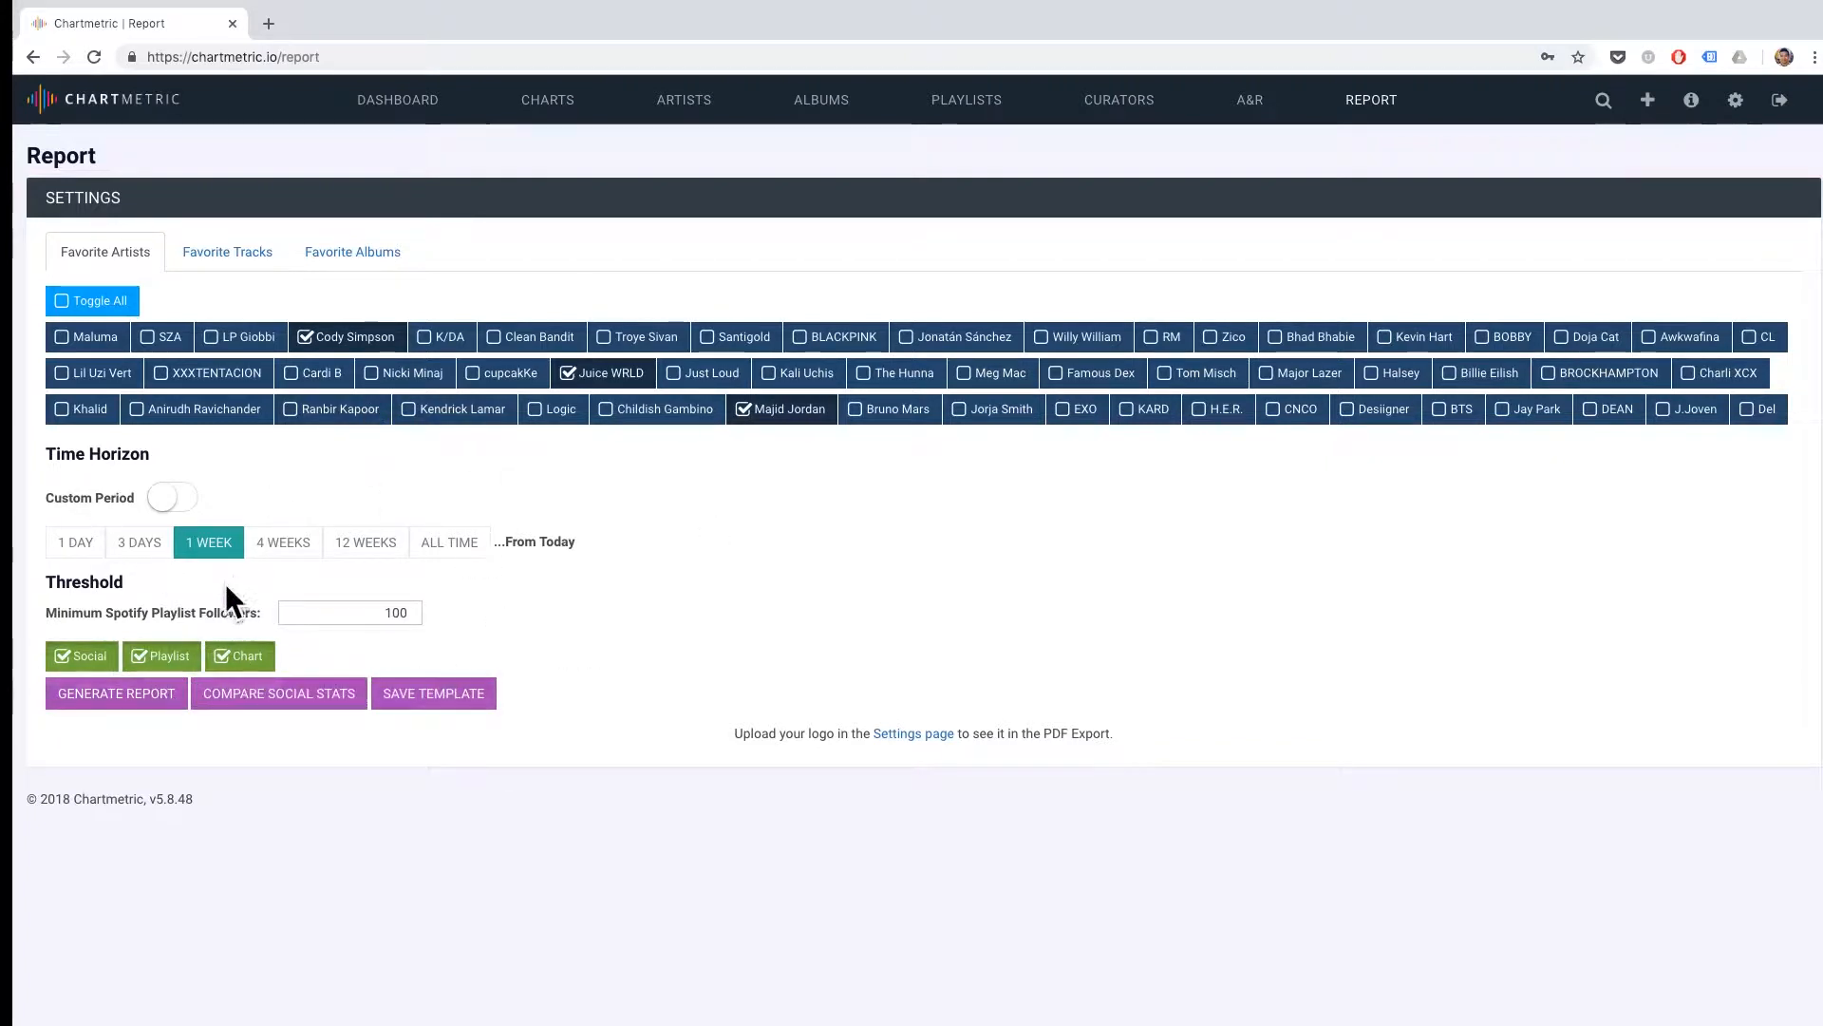
# Generate the report for the selected artists and review its social statistics and playlist tables.
pyautogui.click(83, 692)
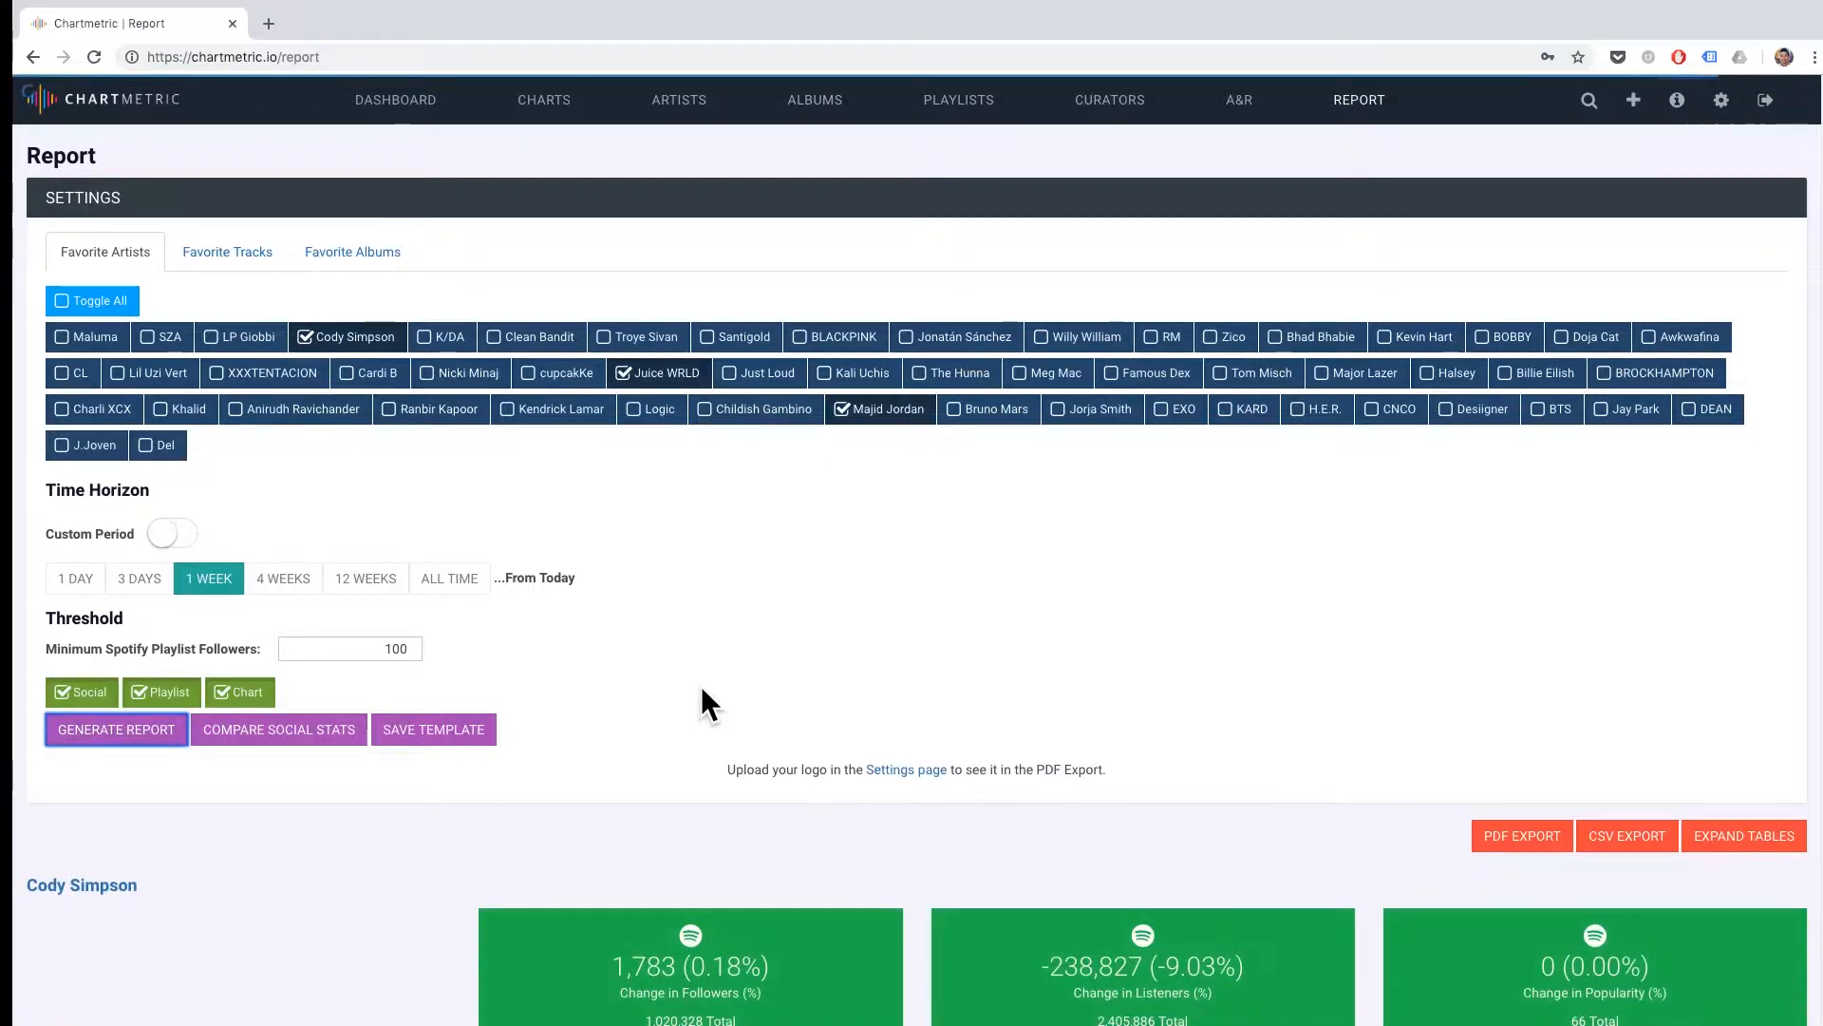
pyautogui.scroll(-15, 707, 702)
pyautogui.scroll(15, 703, 692)
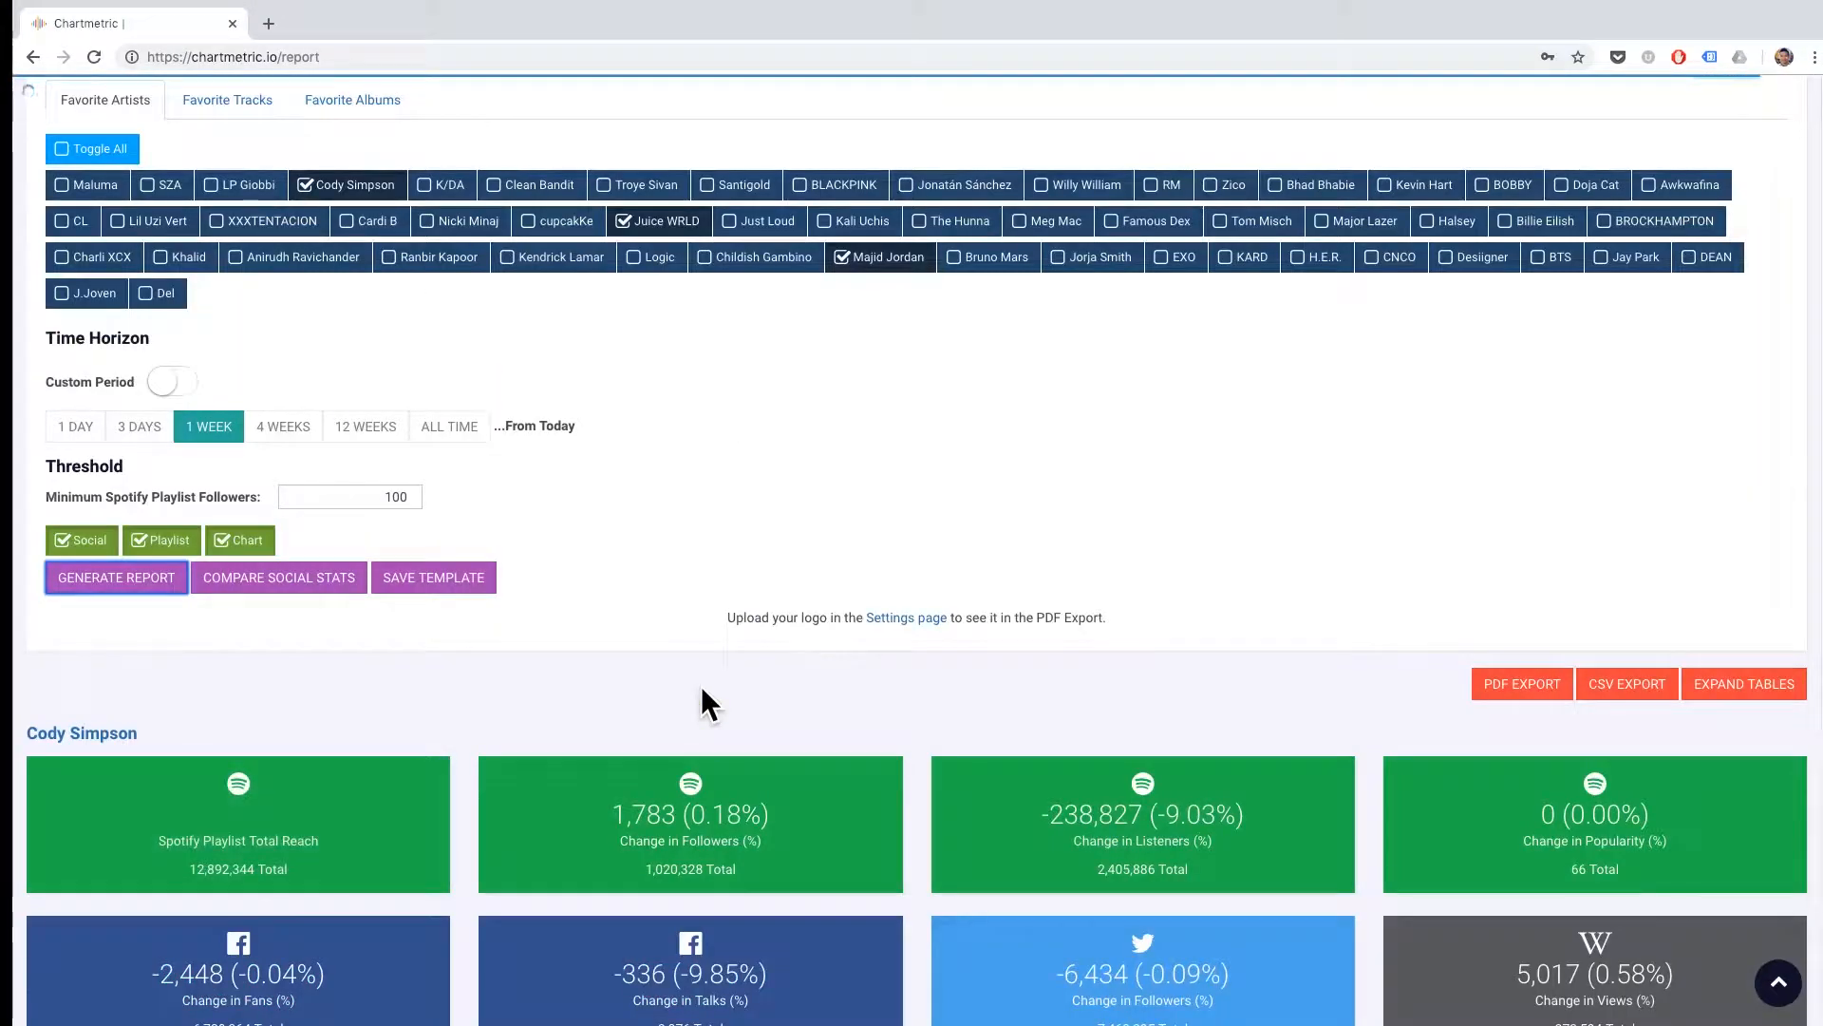
pyautogui.scroll(-20, 702, 692)
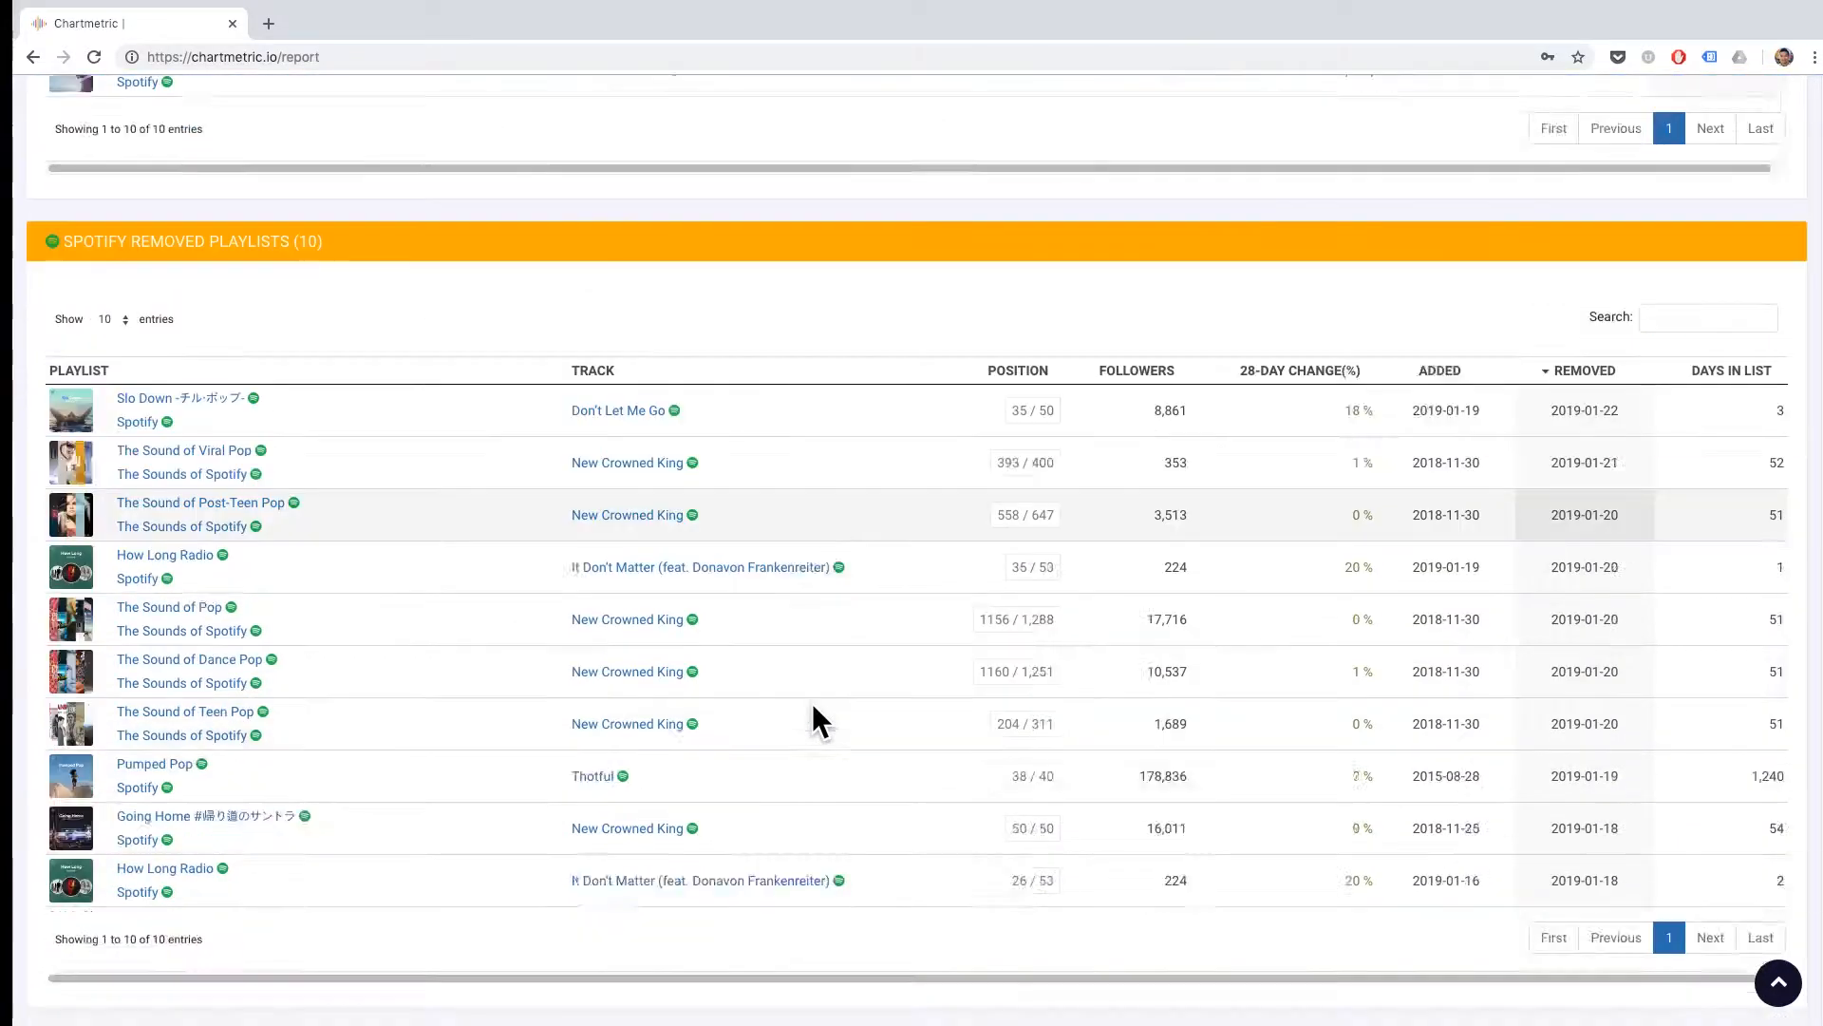
pyautogui.scroll(-10, 811, 703)
pyautogui.scroll(20, 813, 703)
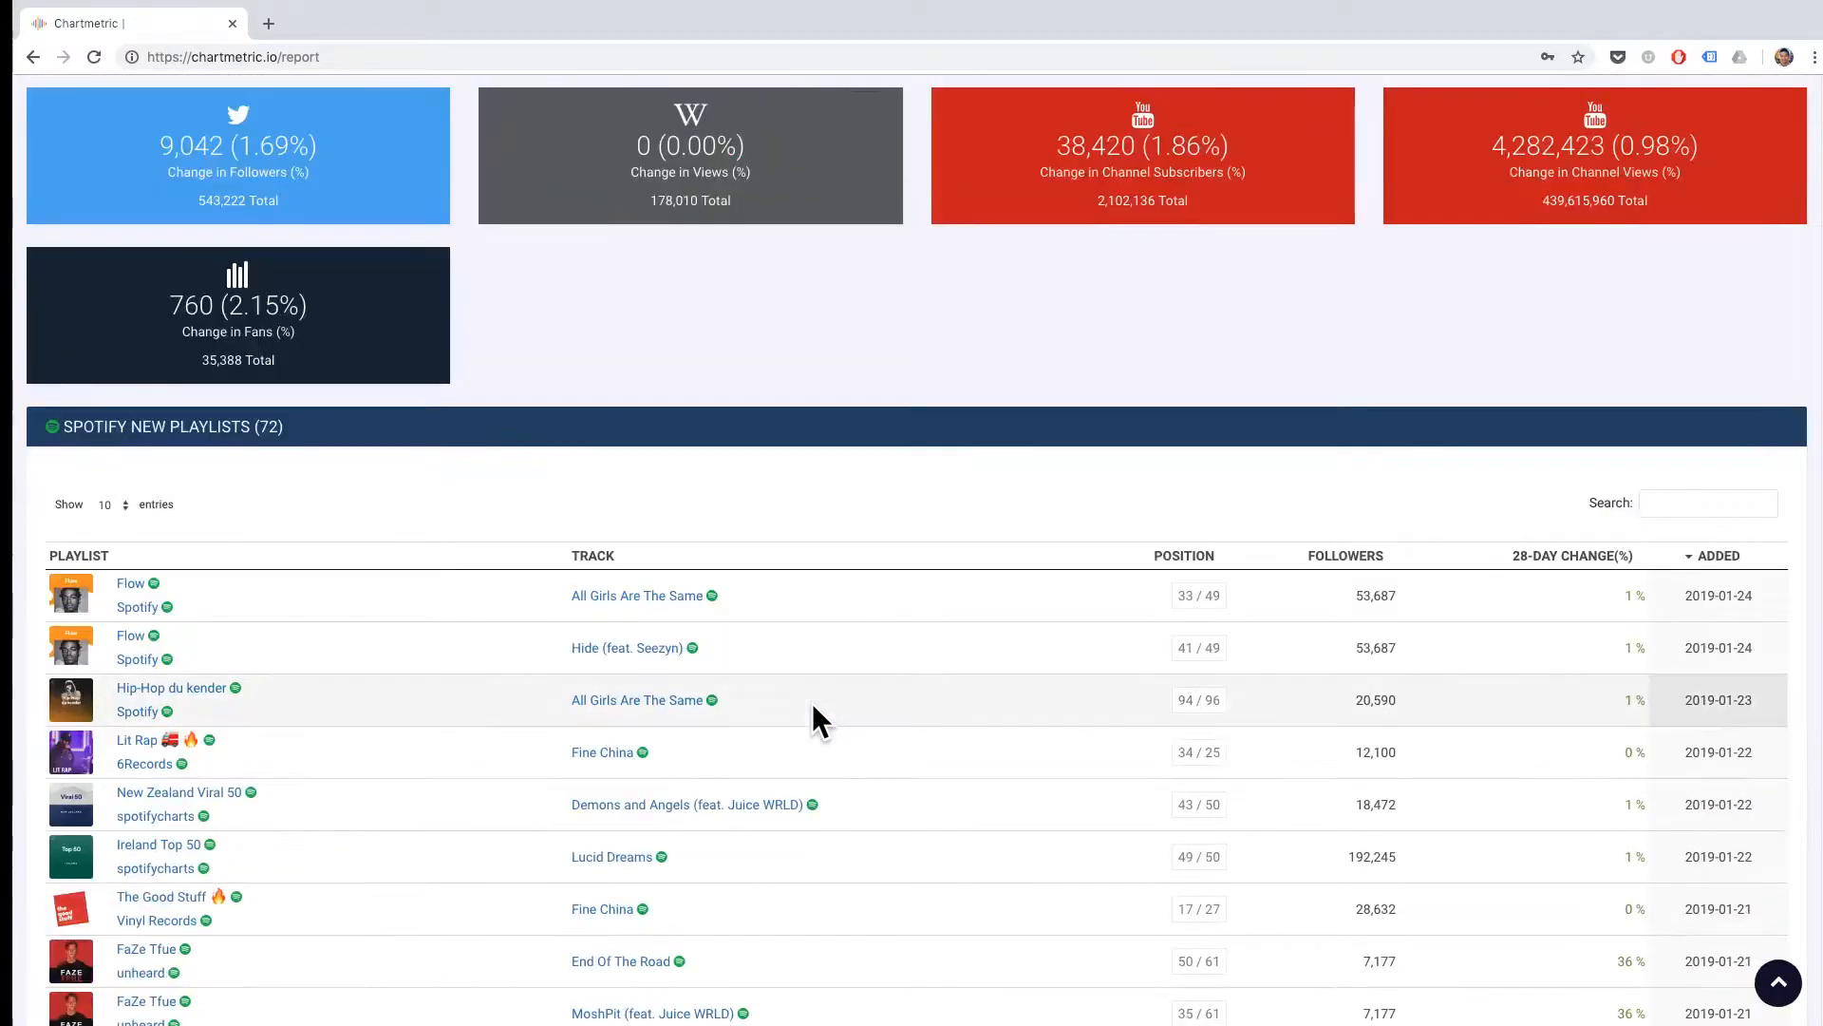
pyautogui.scroll(-20, 813, 701)
pyautogui.scroll(-20, 813, 703)
pyautogui.scroll(20, 812, 703)
pyautogui.scroll(10, 831, 625)
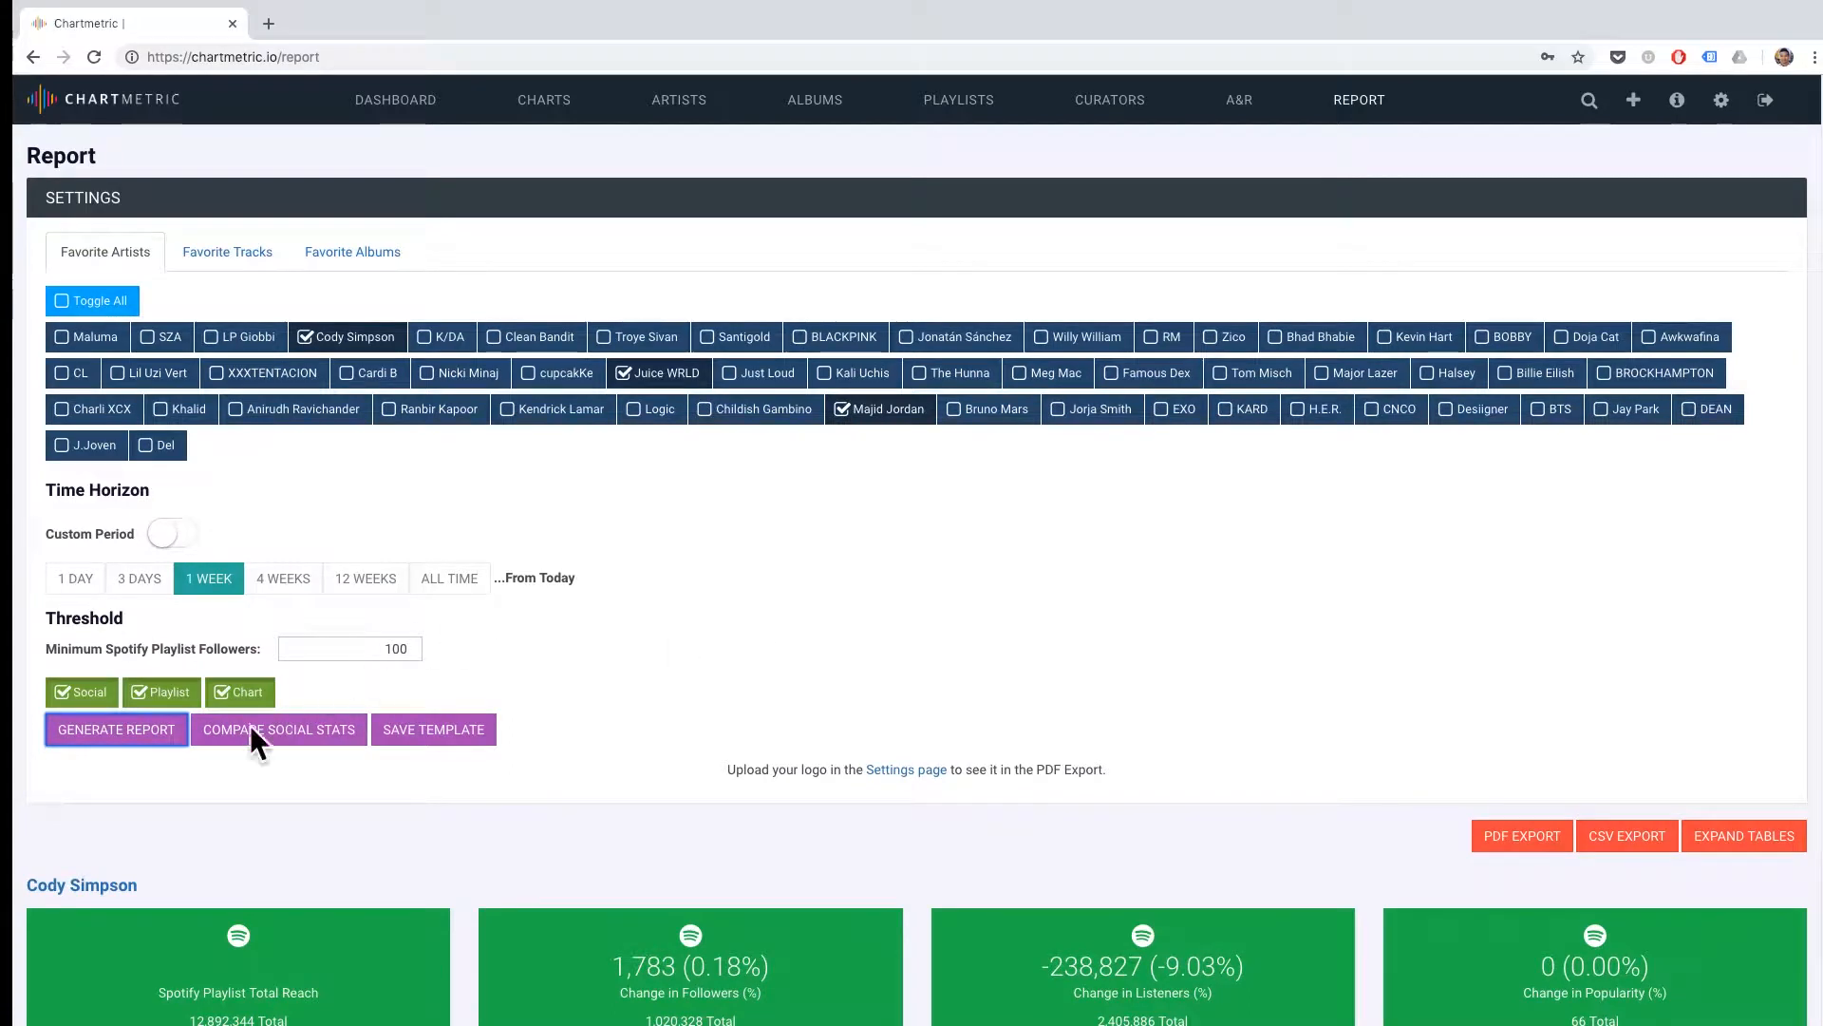
# Compare the social stats of the three selected artists and examine the metrics in the comparison table.
pyautogui.click(349, 728)
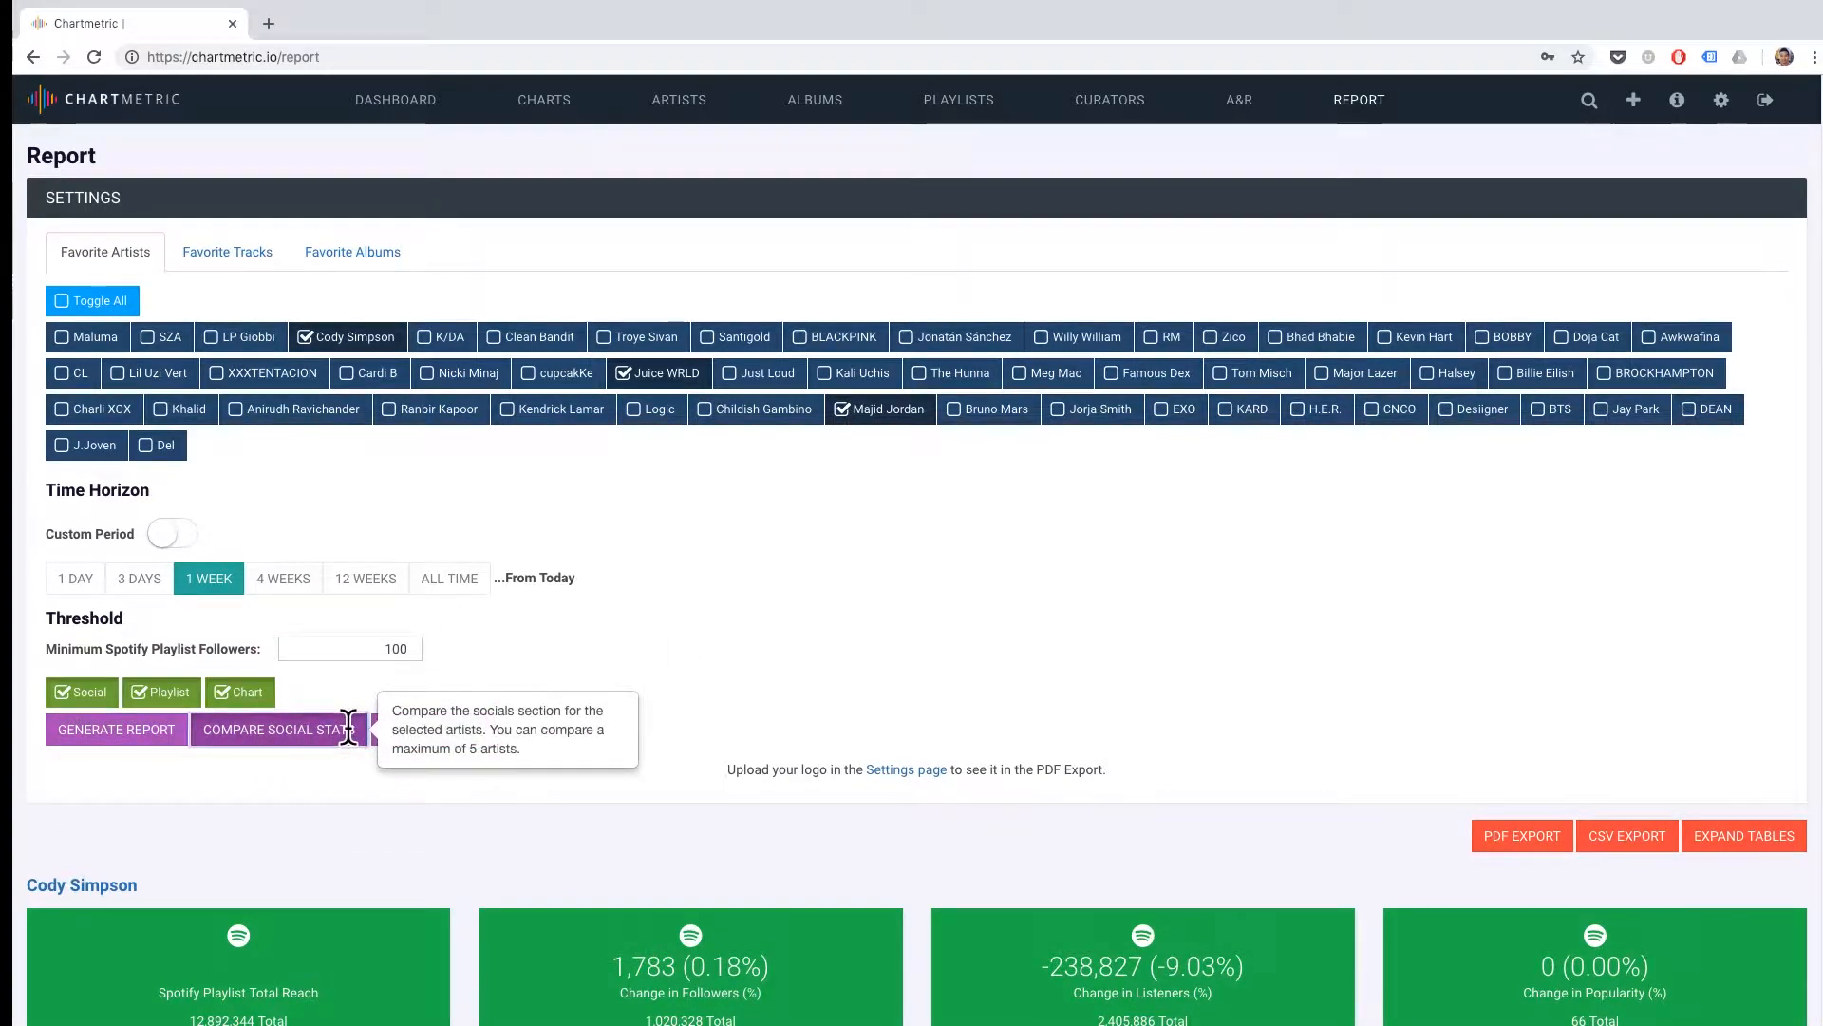
pyautogui.scroll(-5, 813, 800)
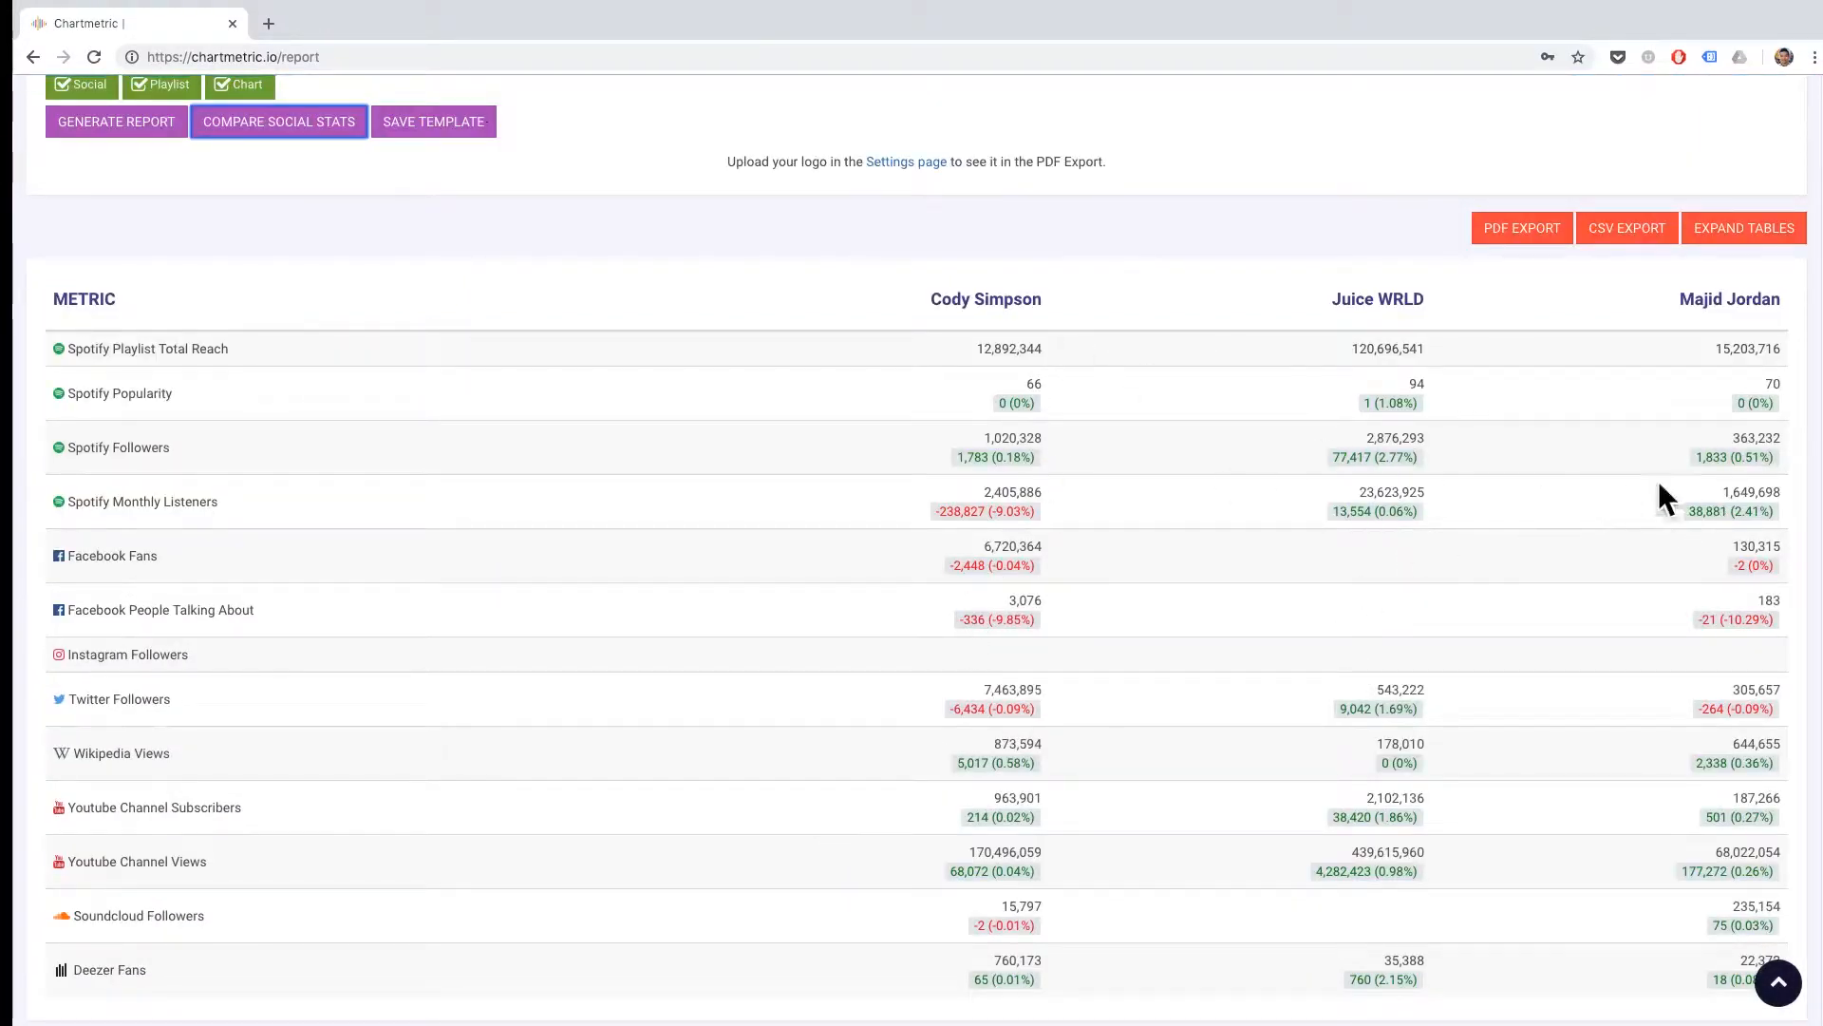
pyautogui.scroll(-1, 750, 456)
pyautogui.scroll(10, 727, 456)
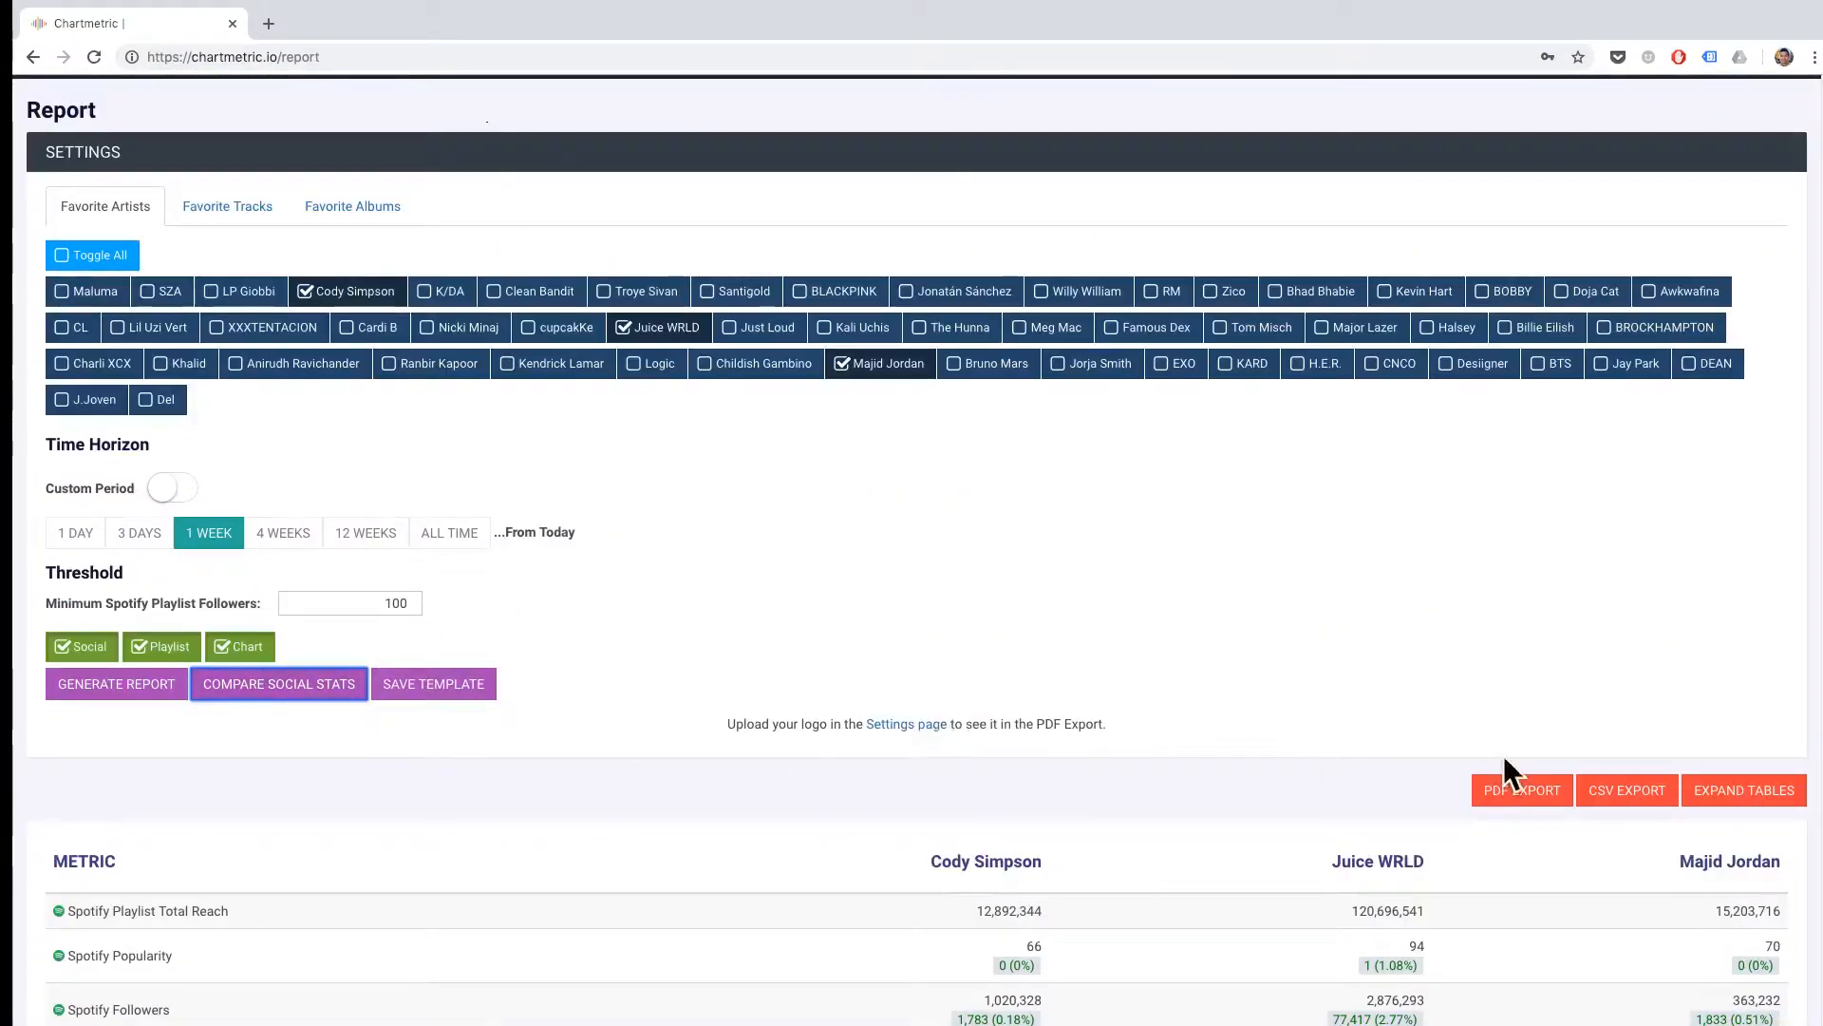
pyautogui.scroll(-10, 1575, 755)
pyautogui.scroll(-1, 1575, 770)
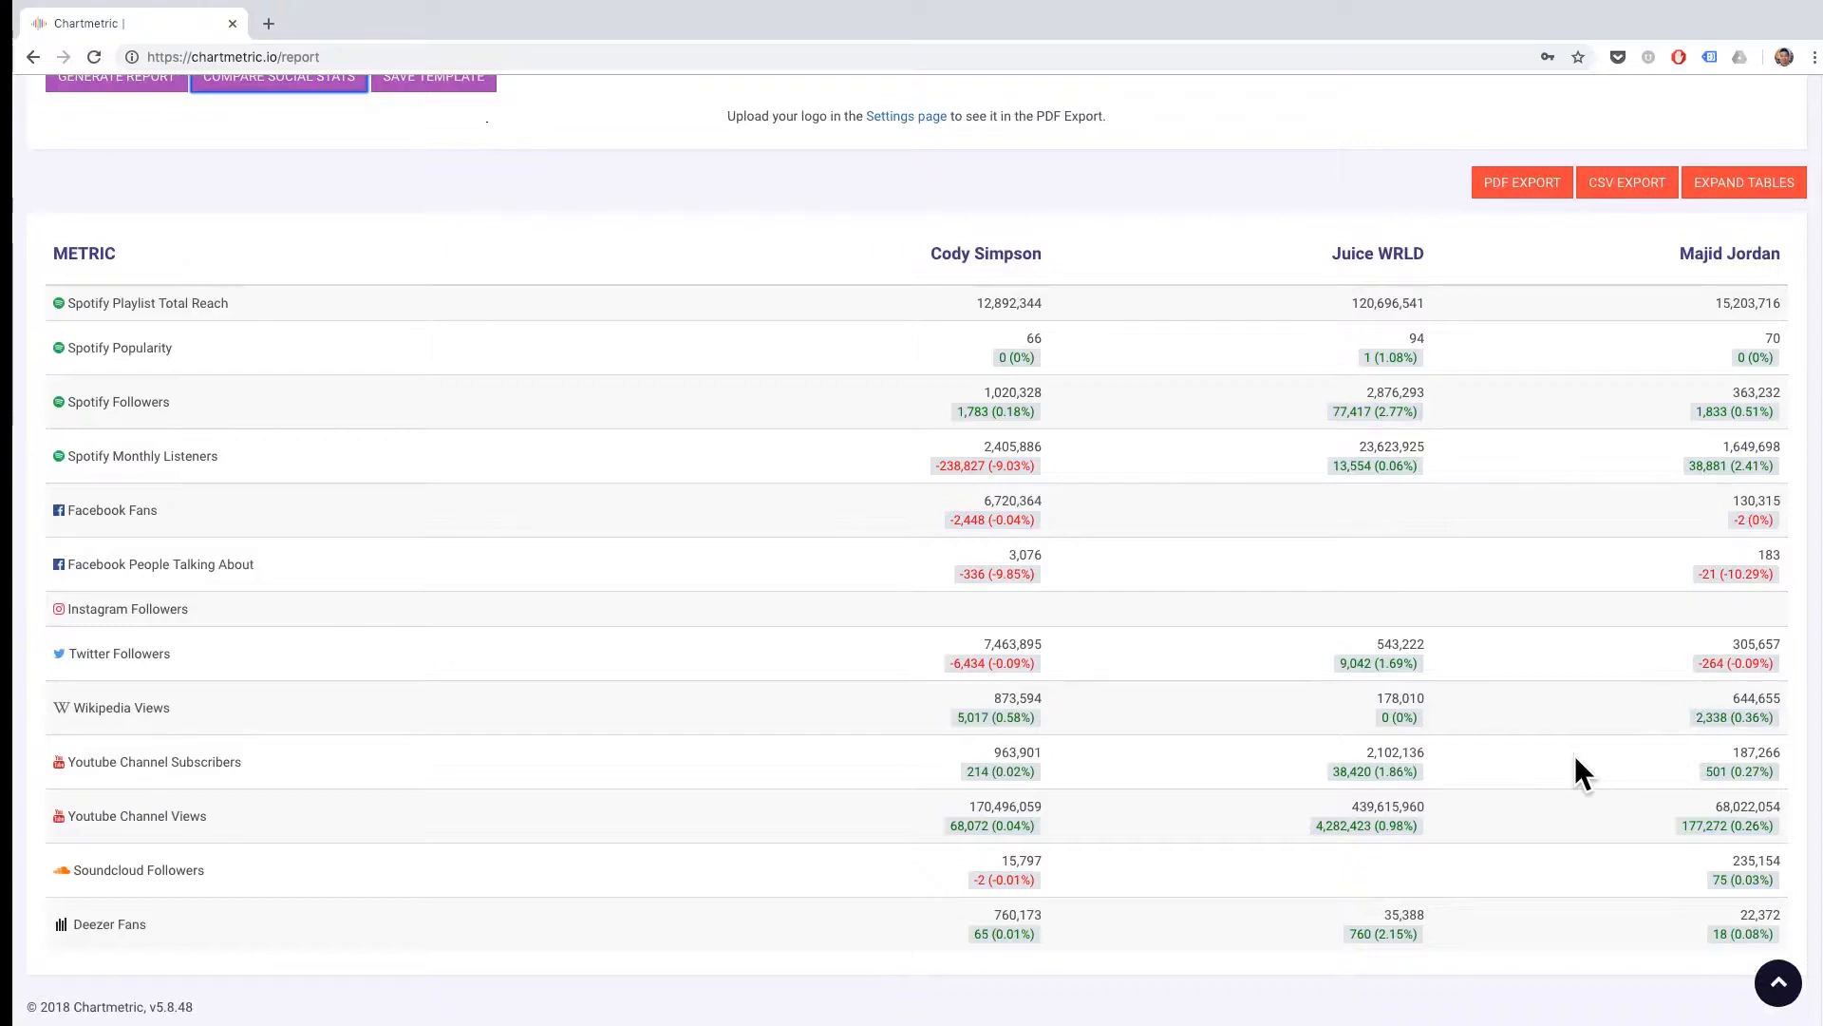
pyautogui.scroll(4, 1575, 760)
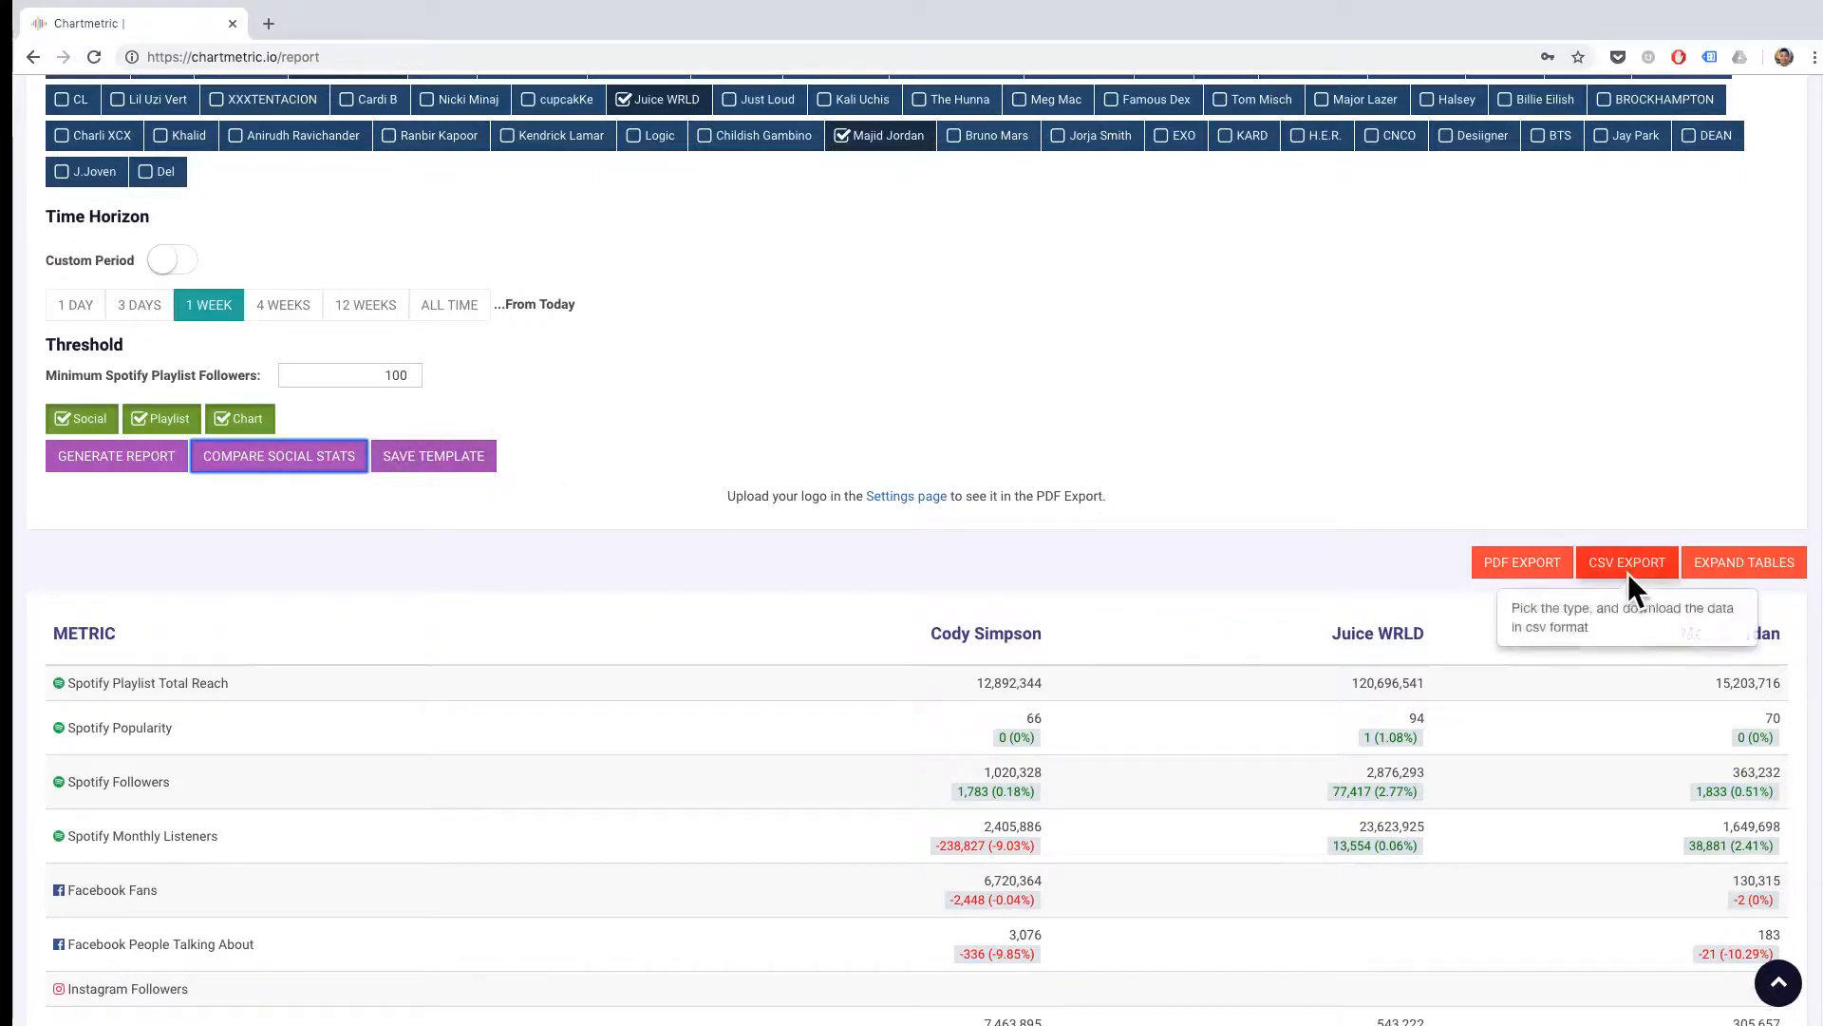
# Generate the full artist report again and export it as a PDF.
pyautogui.click(102, 446)
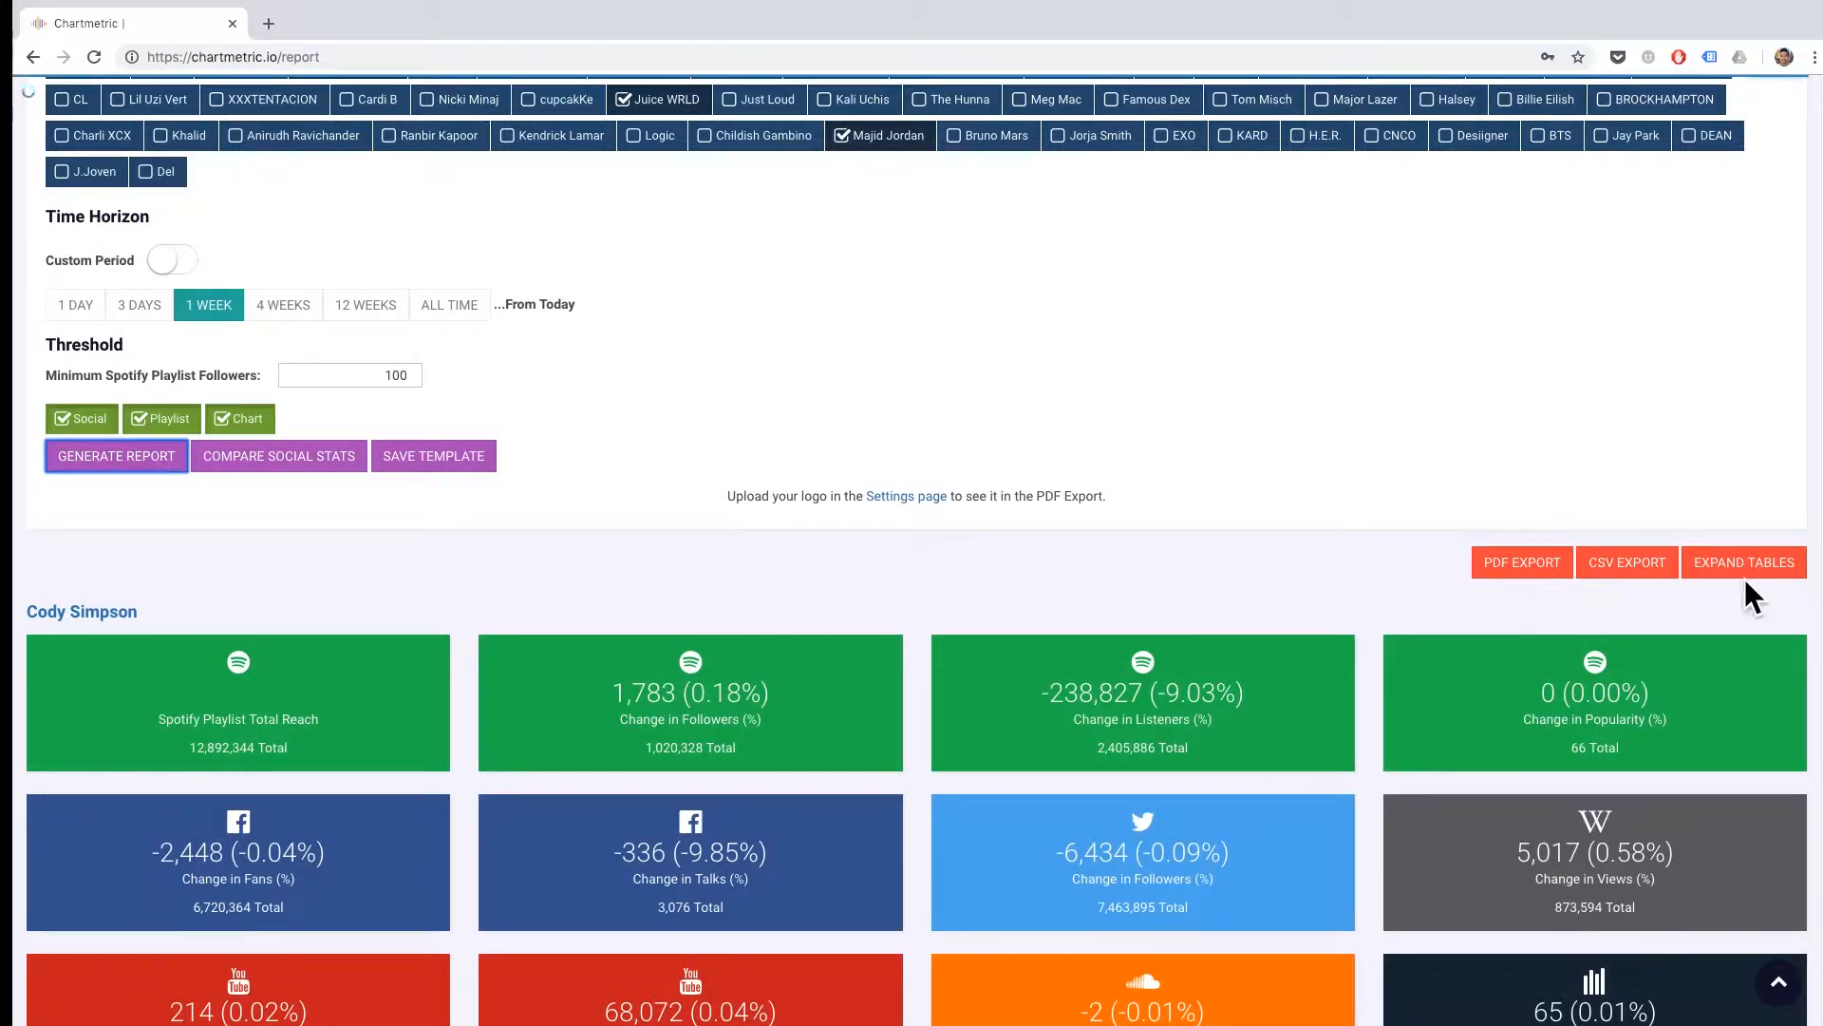
pyautogui.click(1549, 557)
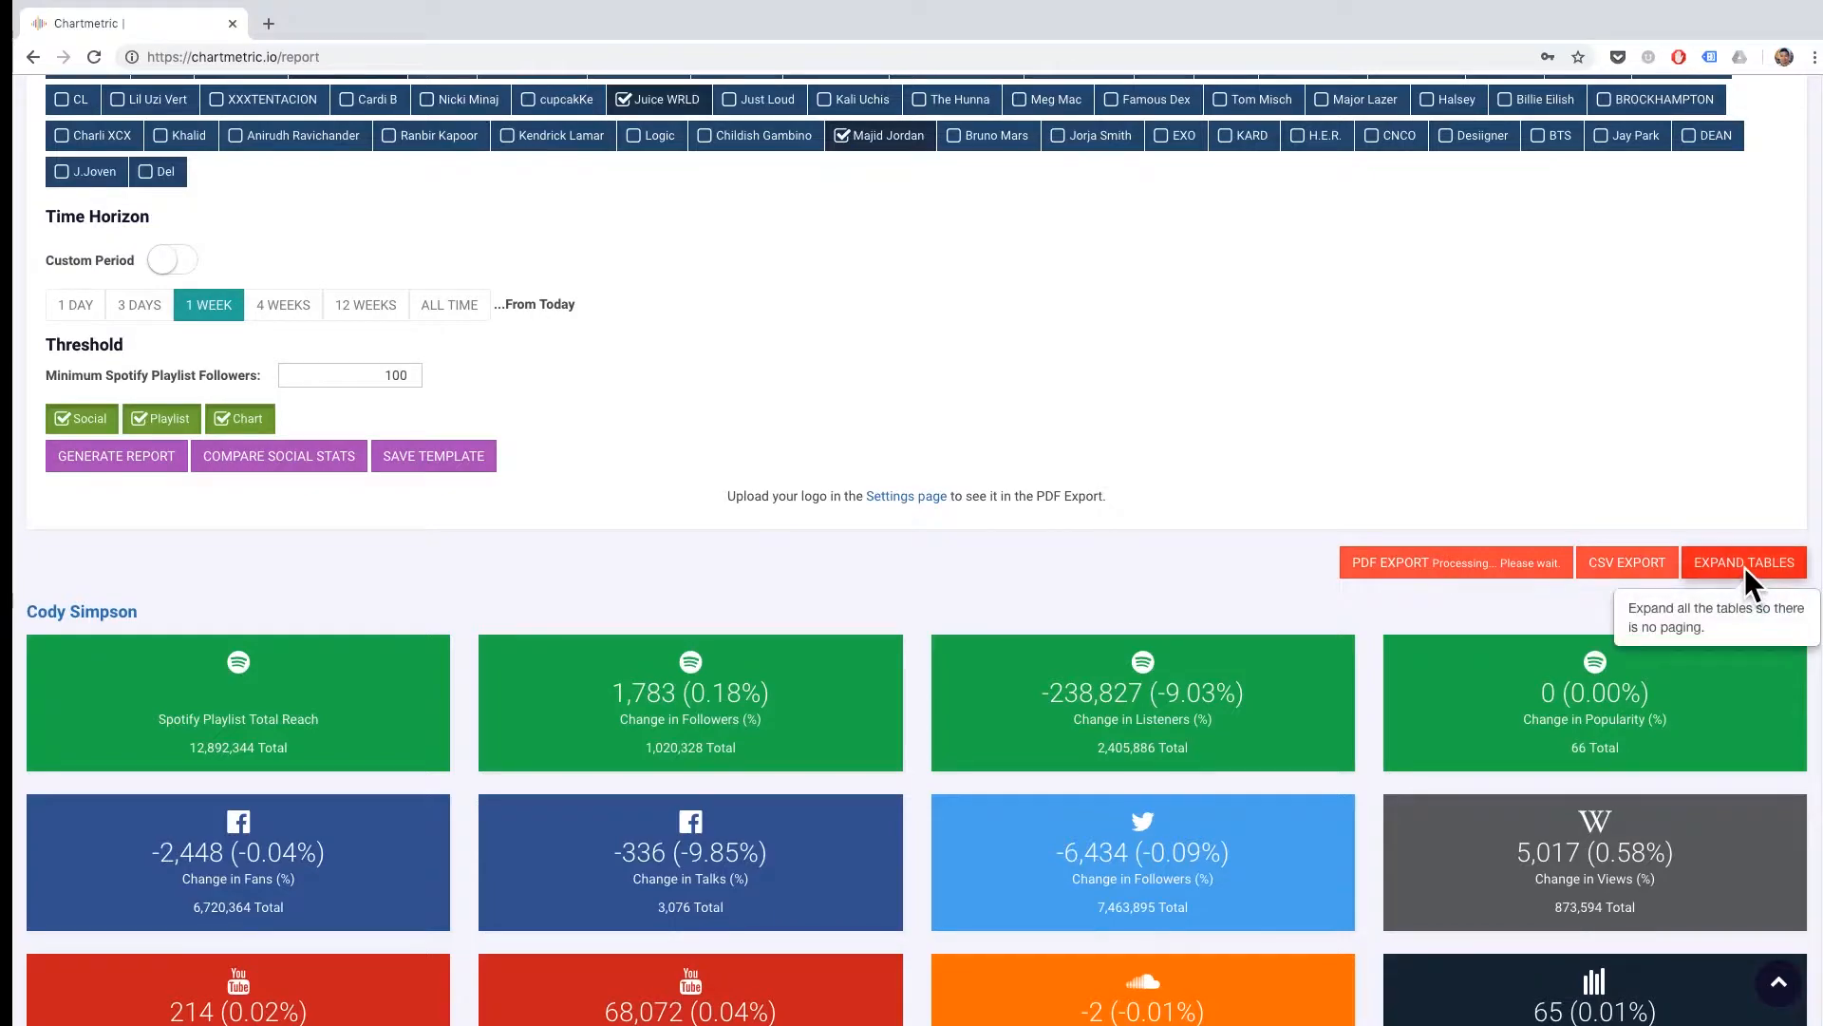
# Page through Juice WRLD's Apple Music removed playlists in the report up to page 5 and return to page 1.
pyautogui.scroll(-20, 1054, 526)
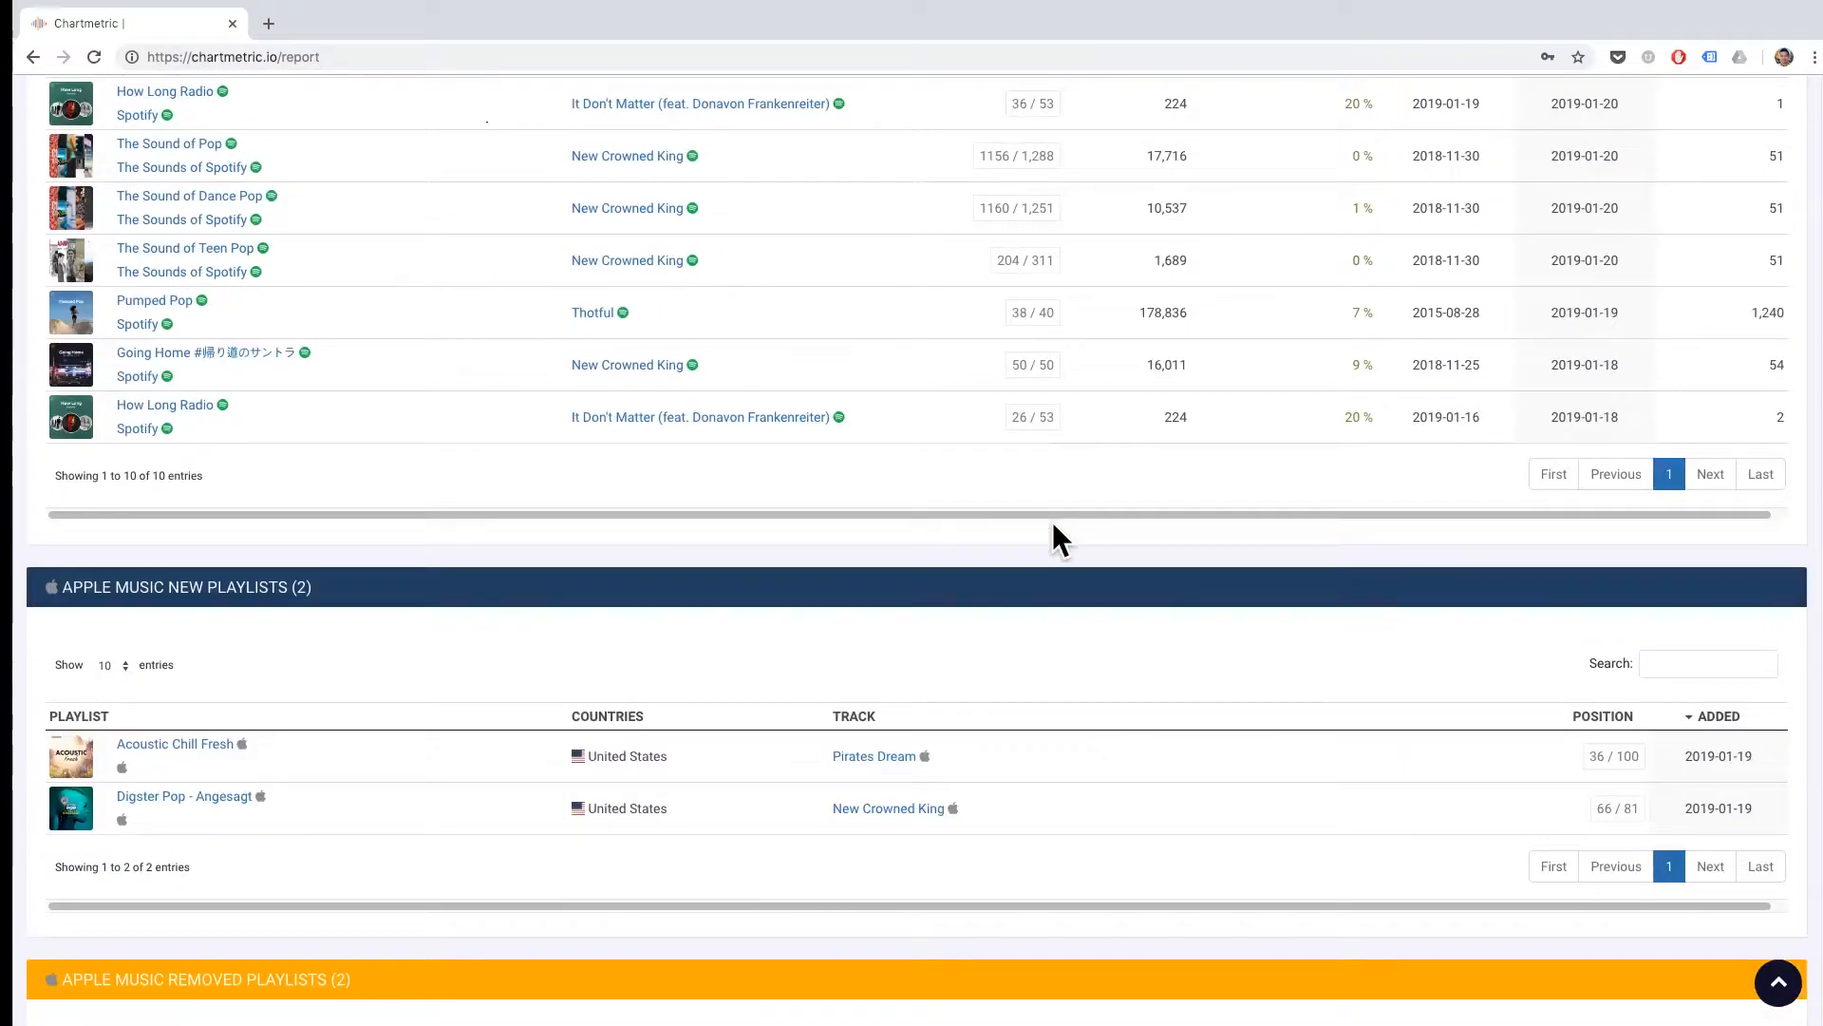
pyautogui.scroll(15, 1055, 525)
pyautogui.scroll(-5, 1053, 522)
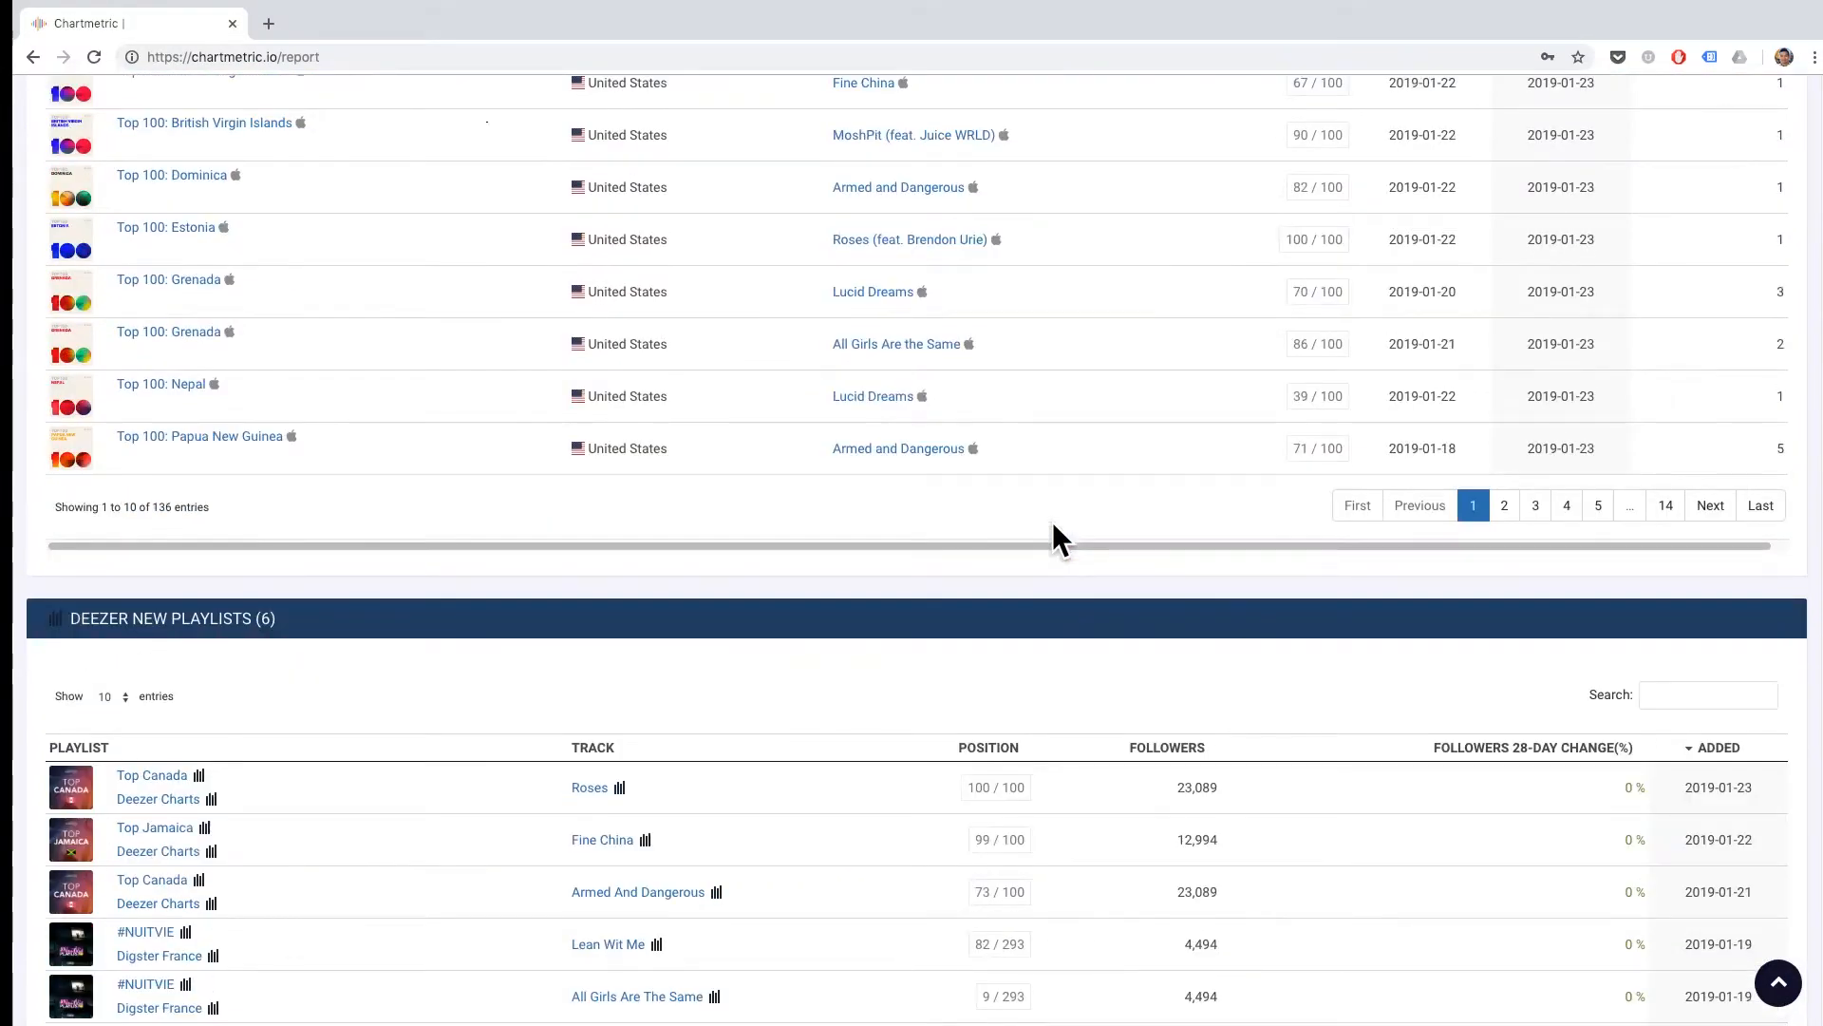
pyautogui.click(1504, 506)
pyautogui.click(1543, 505)
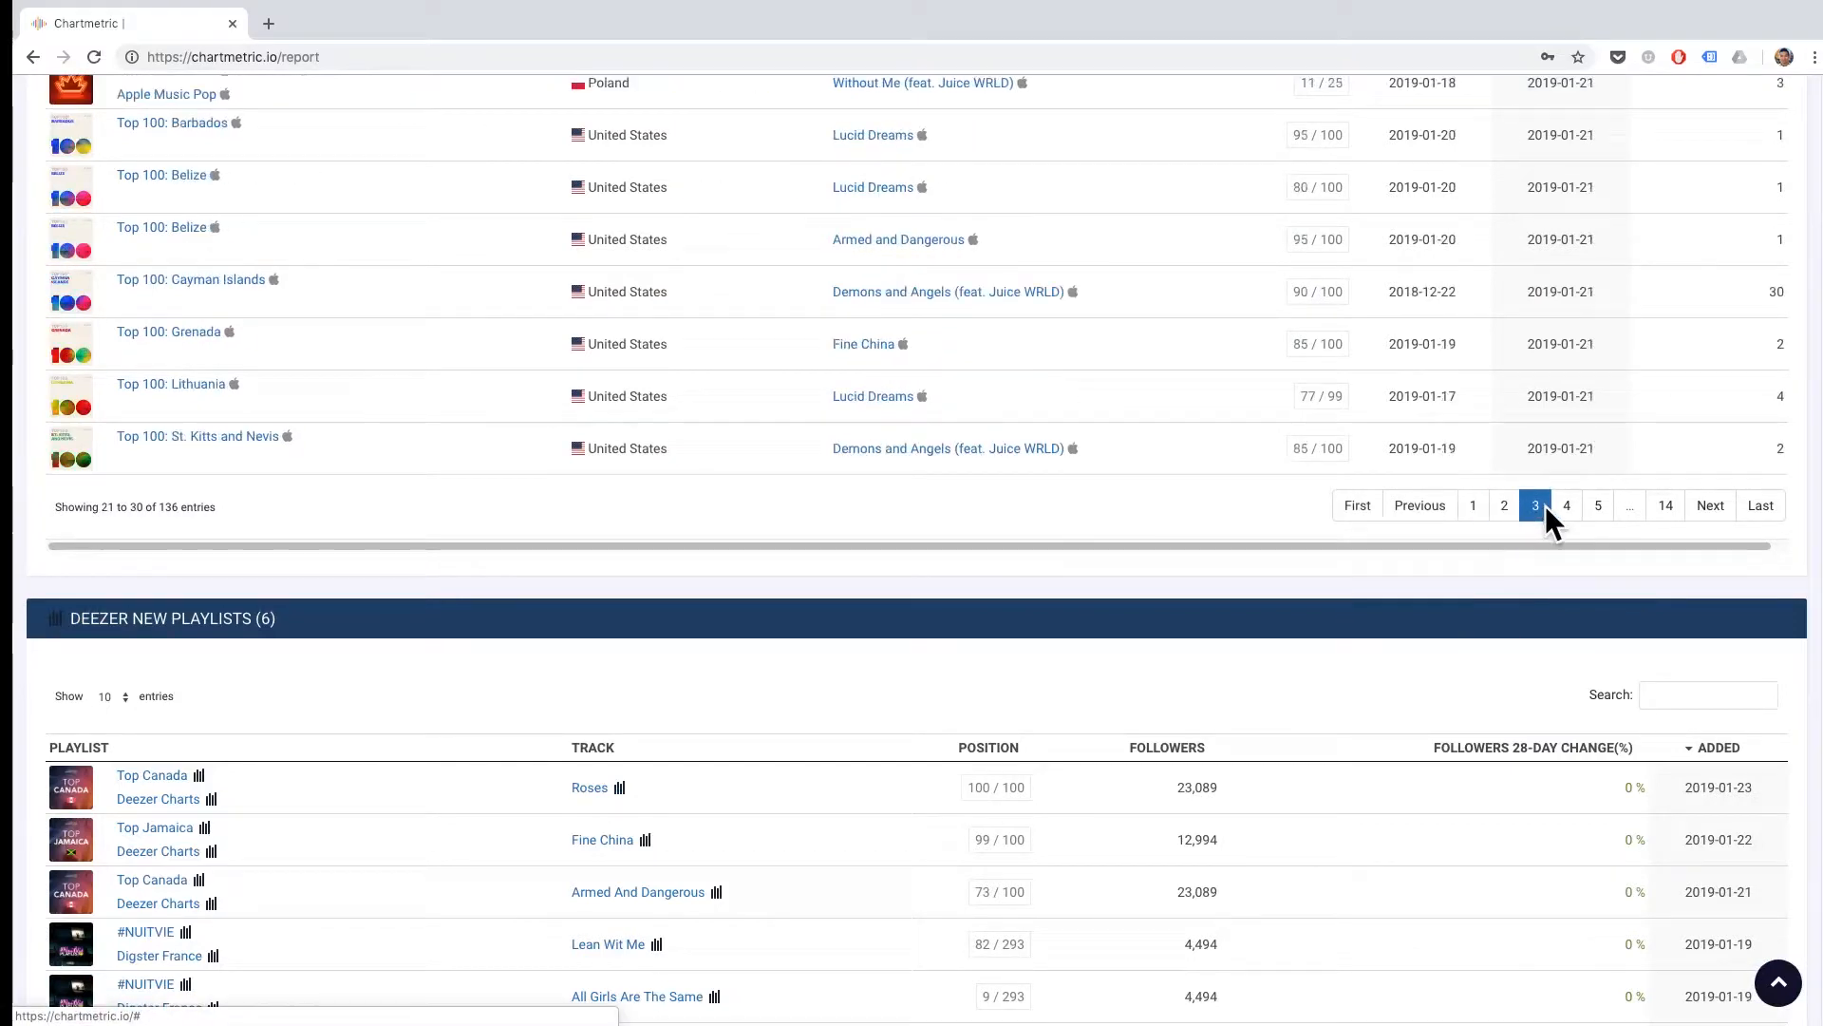
pyautogui.click(1587, 512)
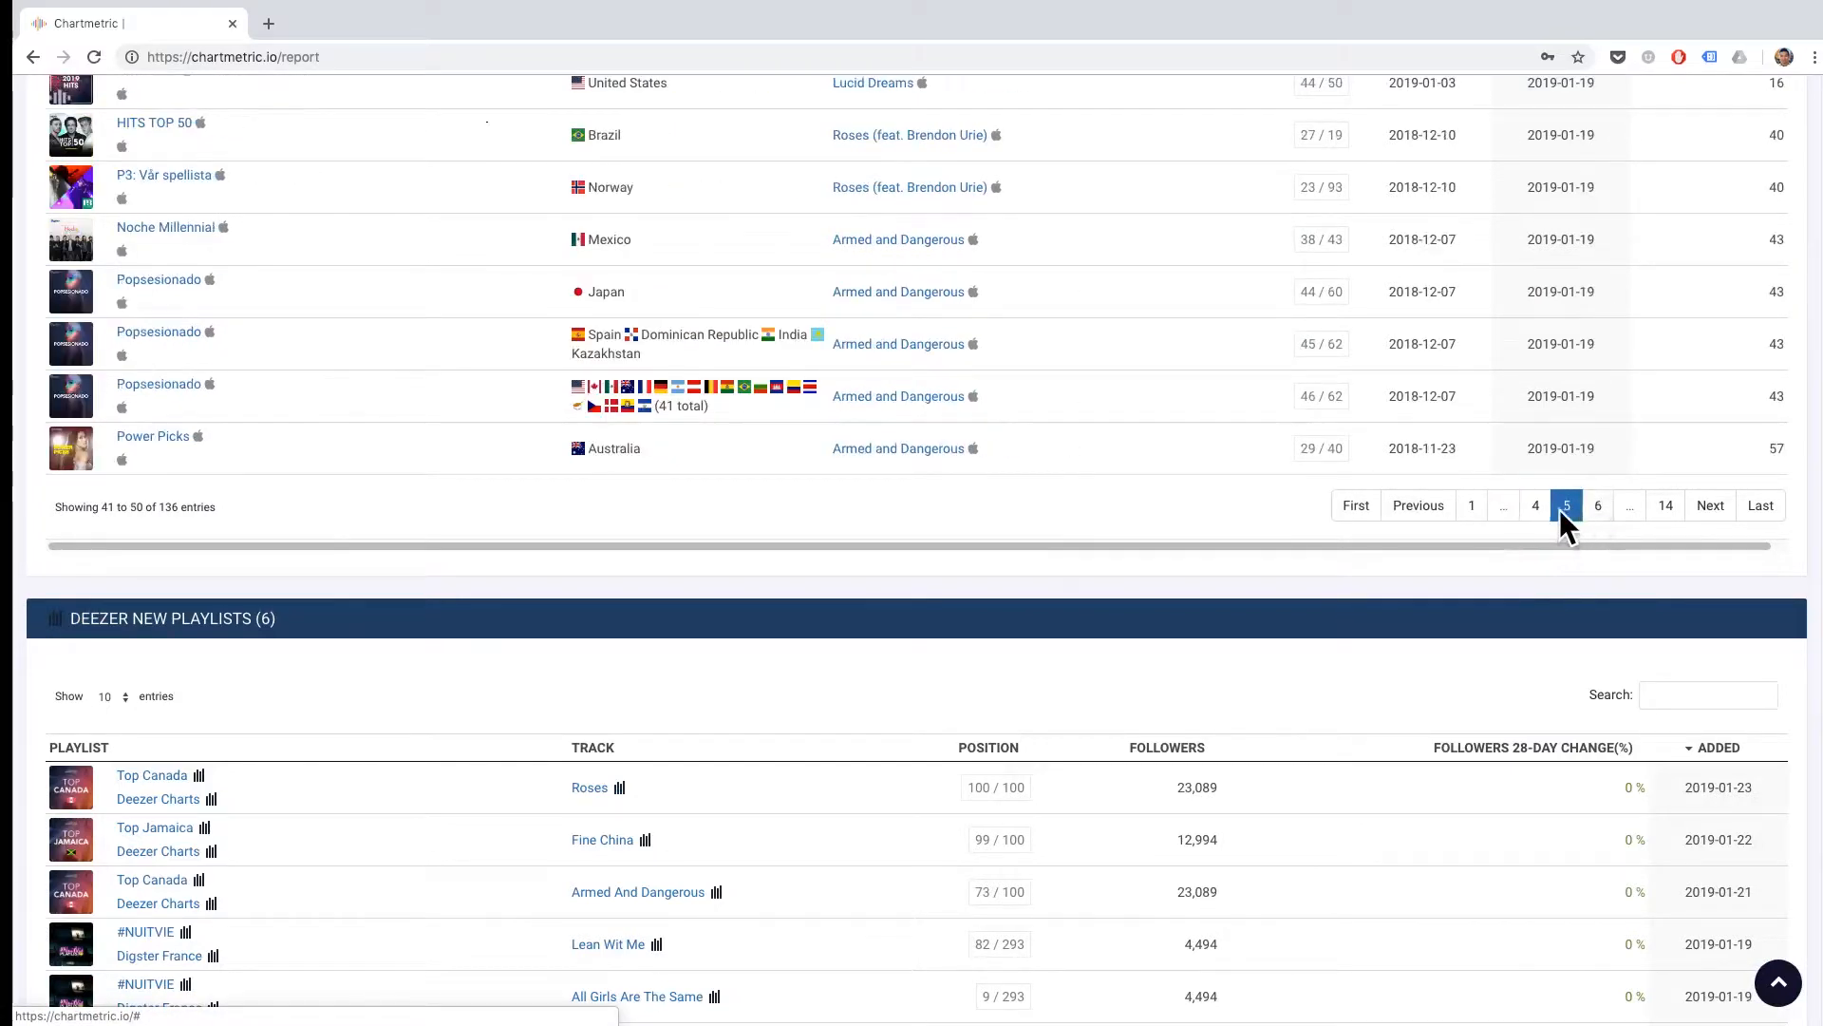
pyautogui.click(1534, 505)
pyautogui.click(1499, 502)
pyautogui.click(1473, 507)
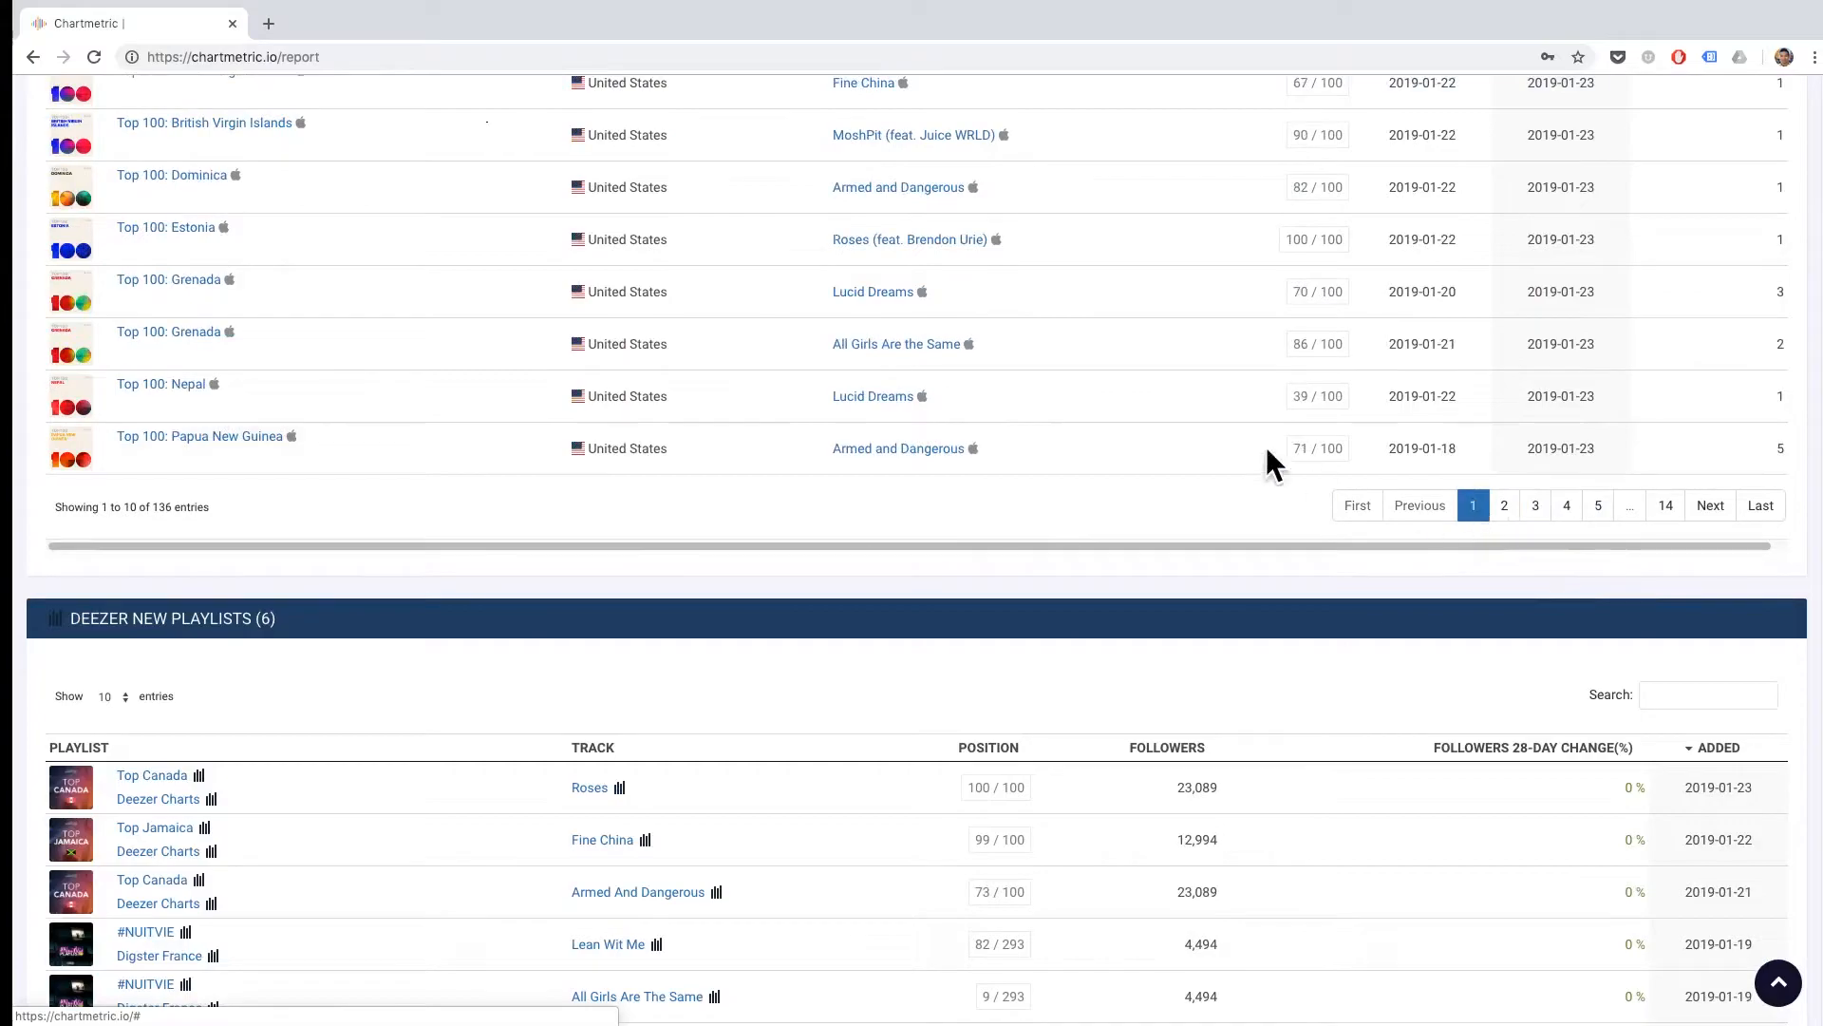
# View the report settings for favorite tracks and favorite albums, and return to the favorite artists settings.
pyautogui.scroll(10, 1192, 408)
pyautogui.scroll(20, 1232, 653)
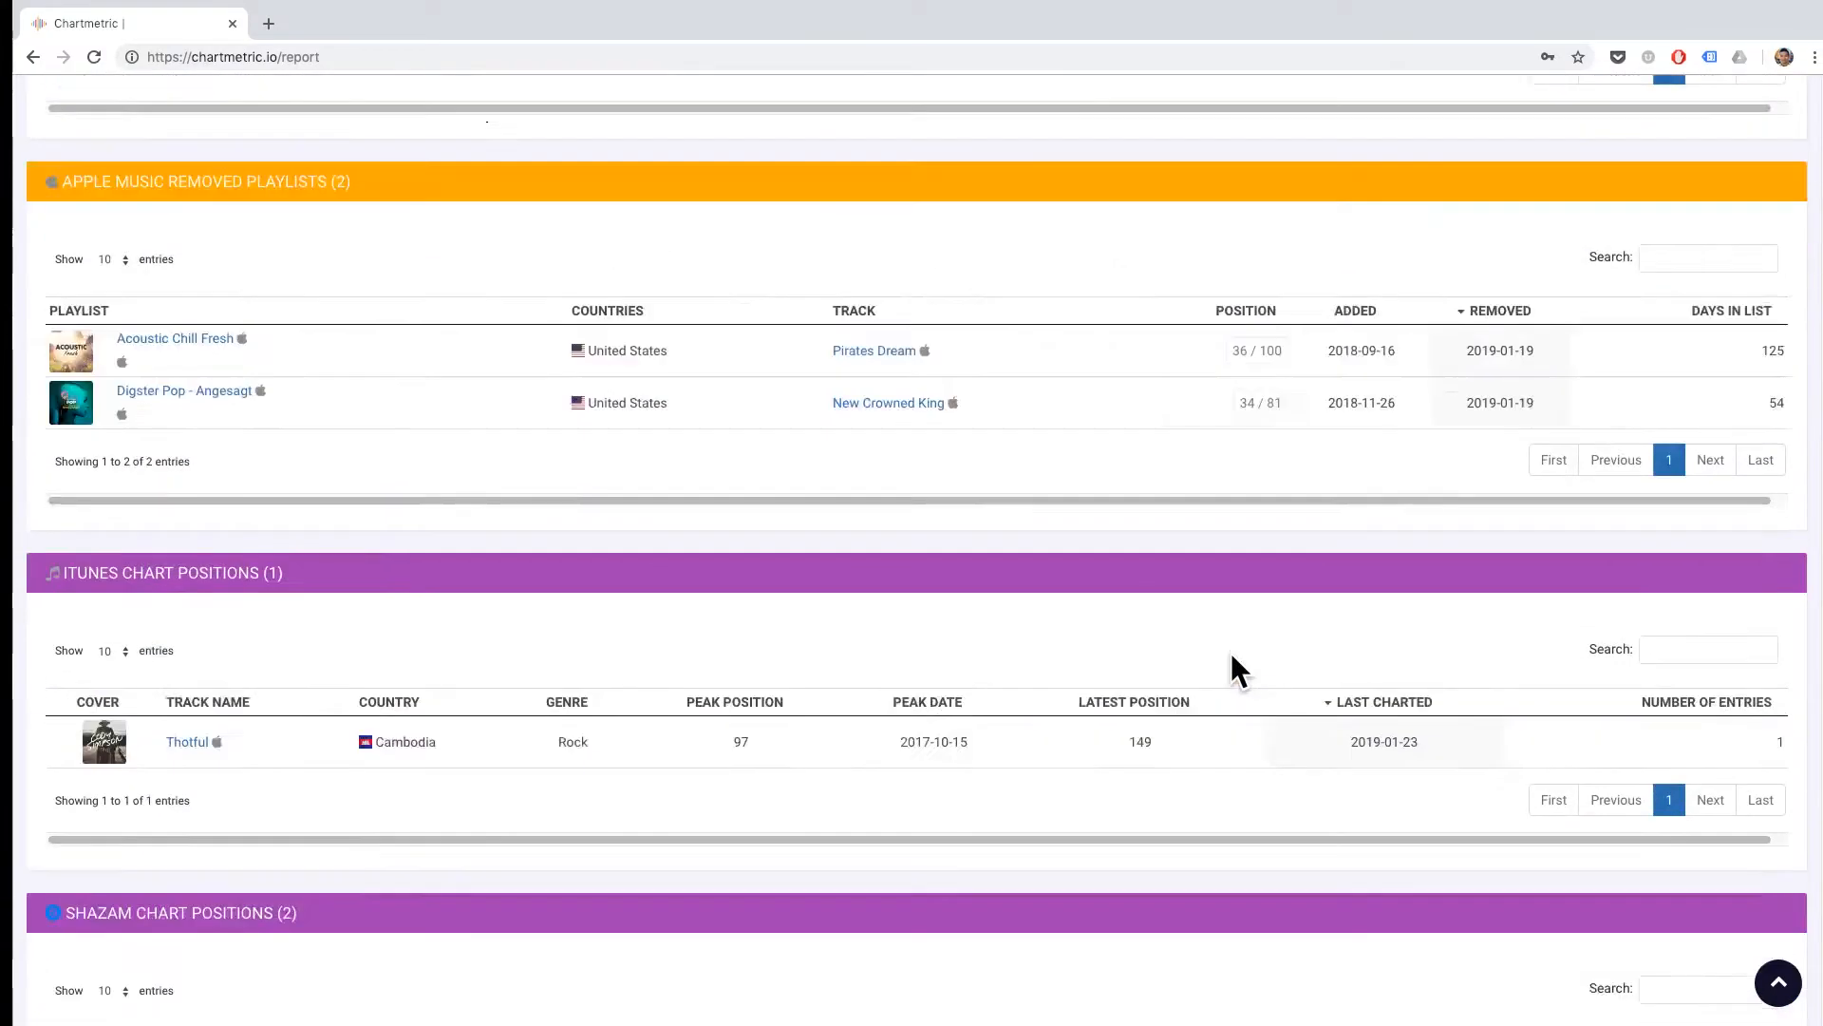
pyautogui.scroll(6, 1255, 646)
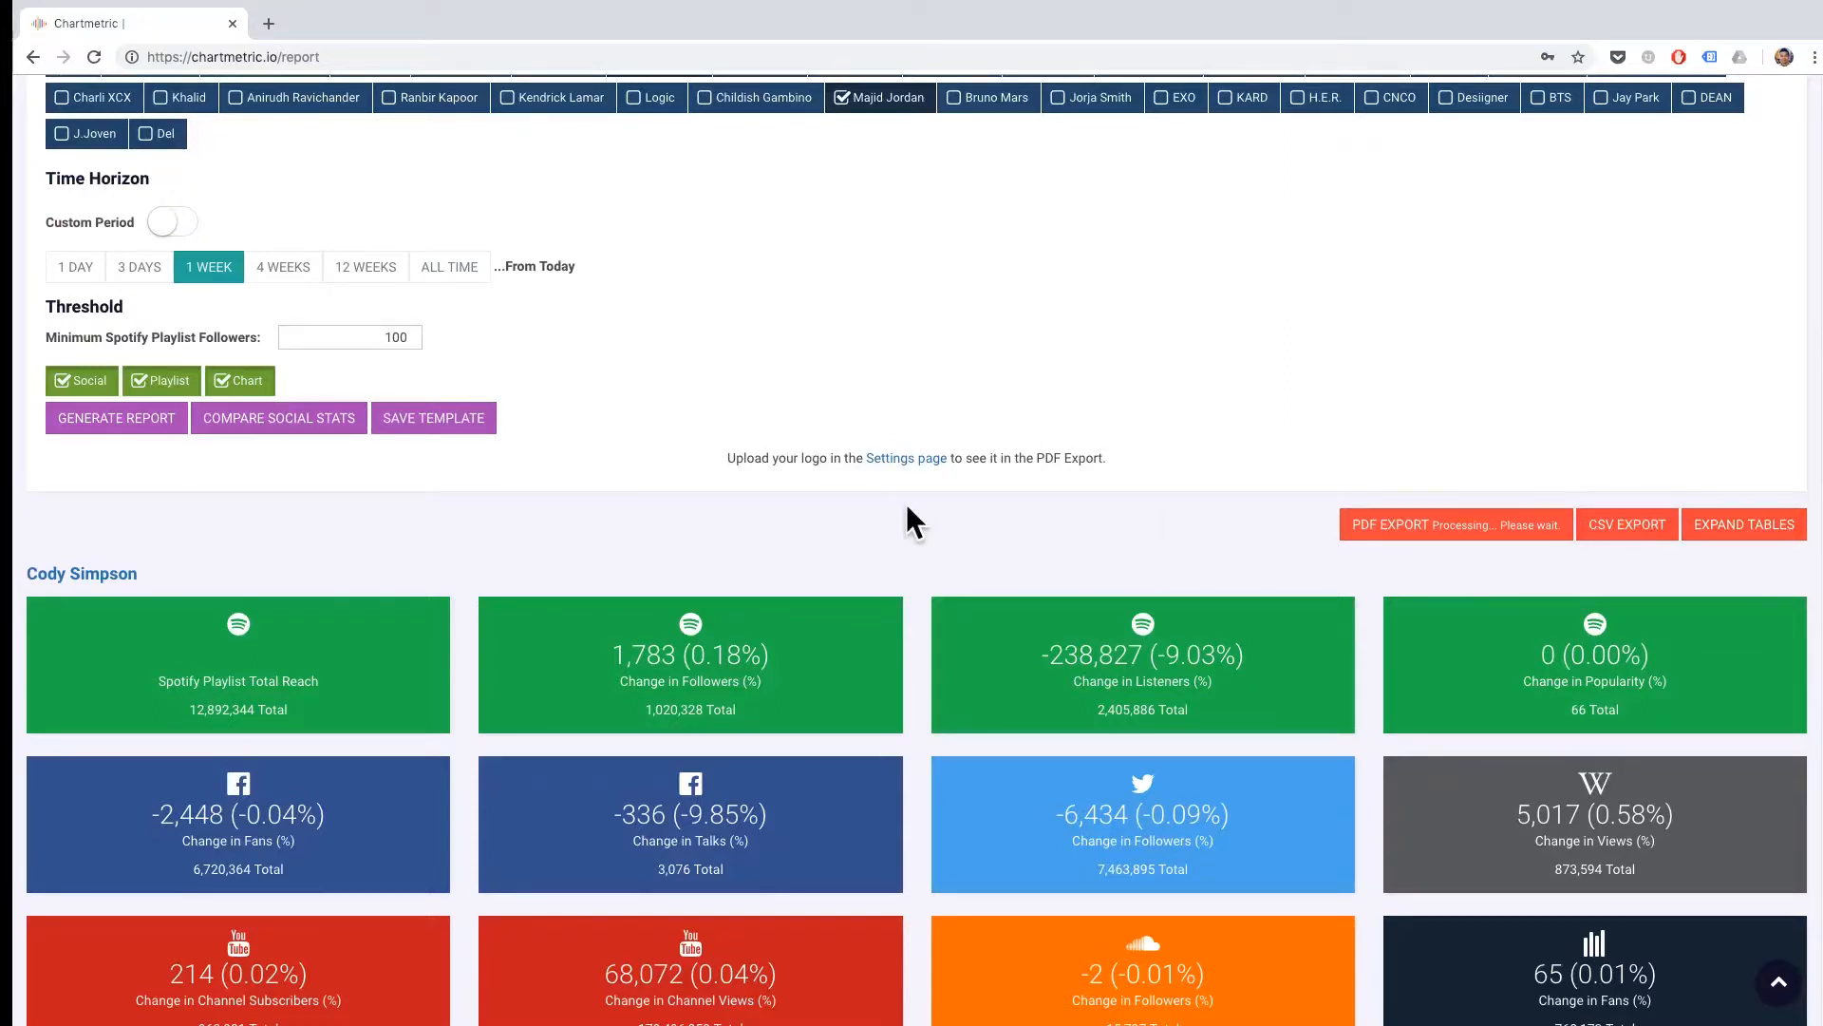
pyautogui.scroll(-20, 906, 519)
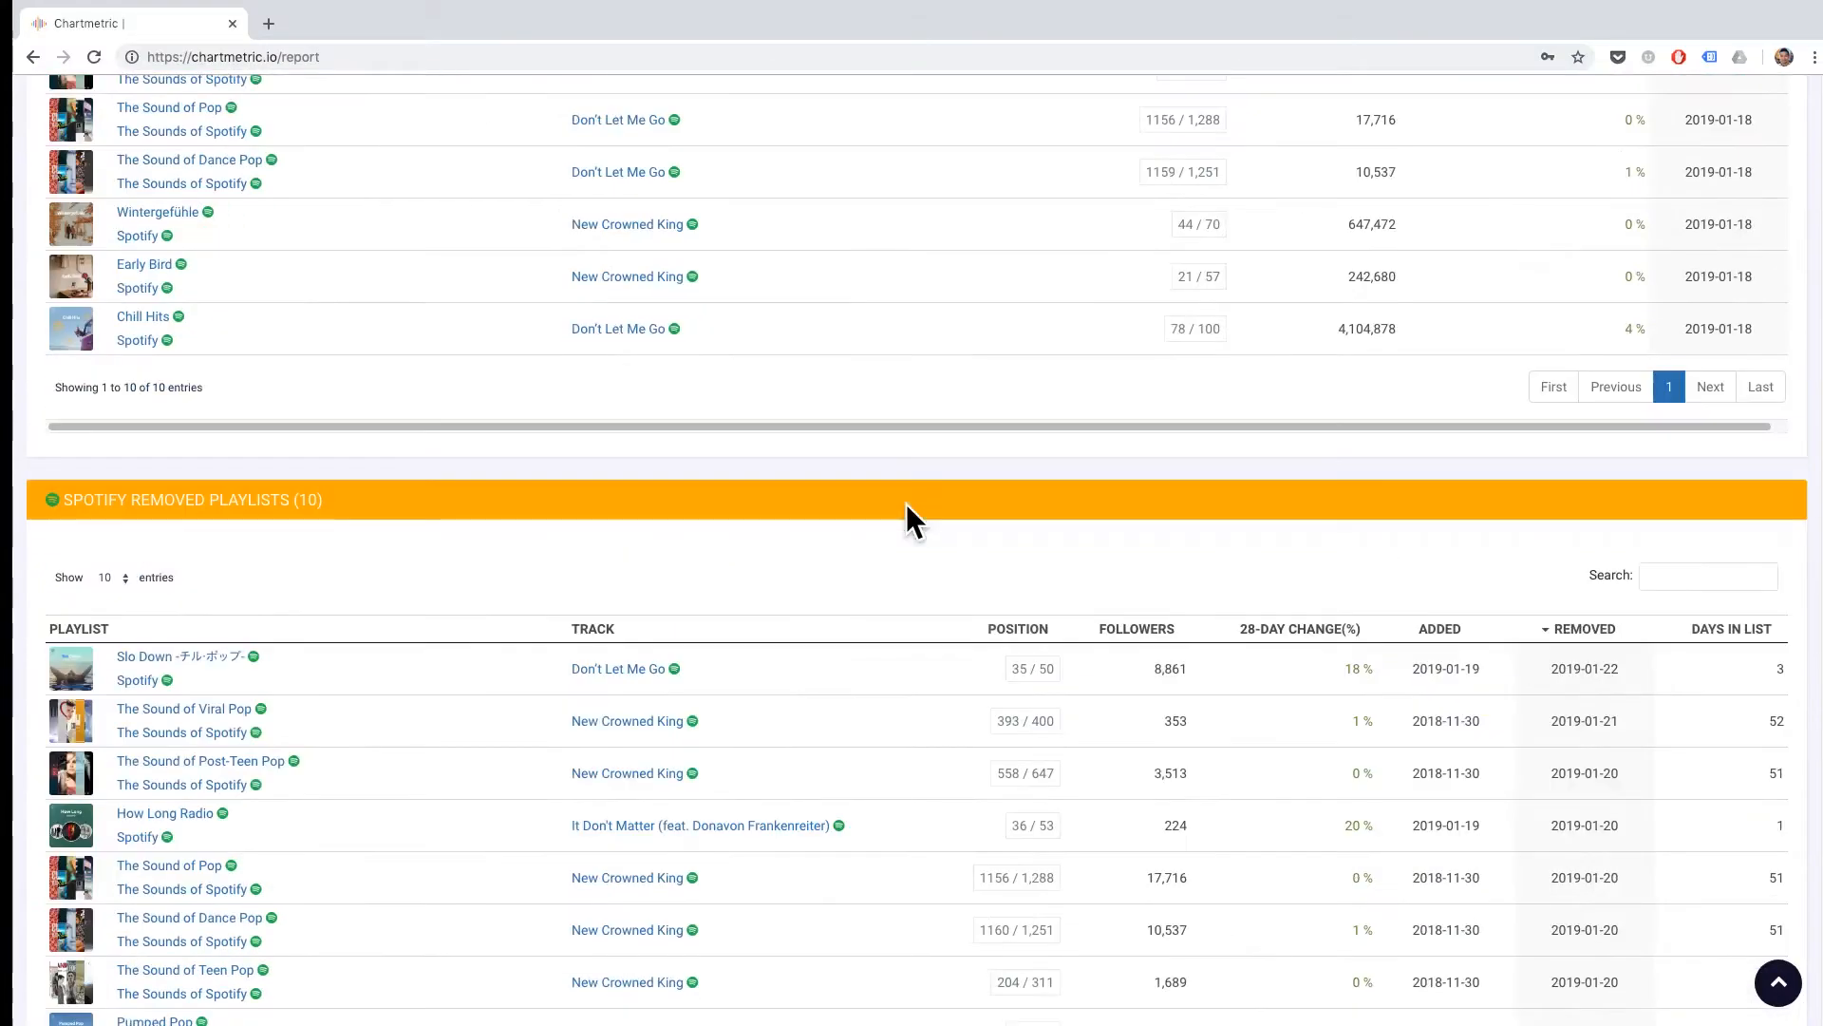
pyautogui.scroll(20, 907, 503)
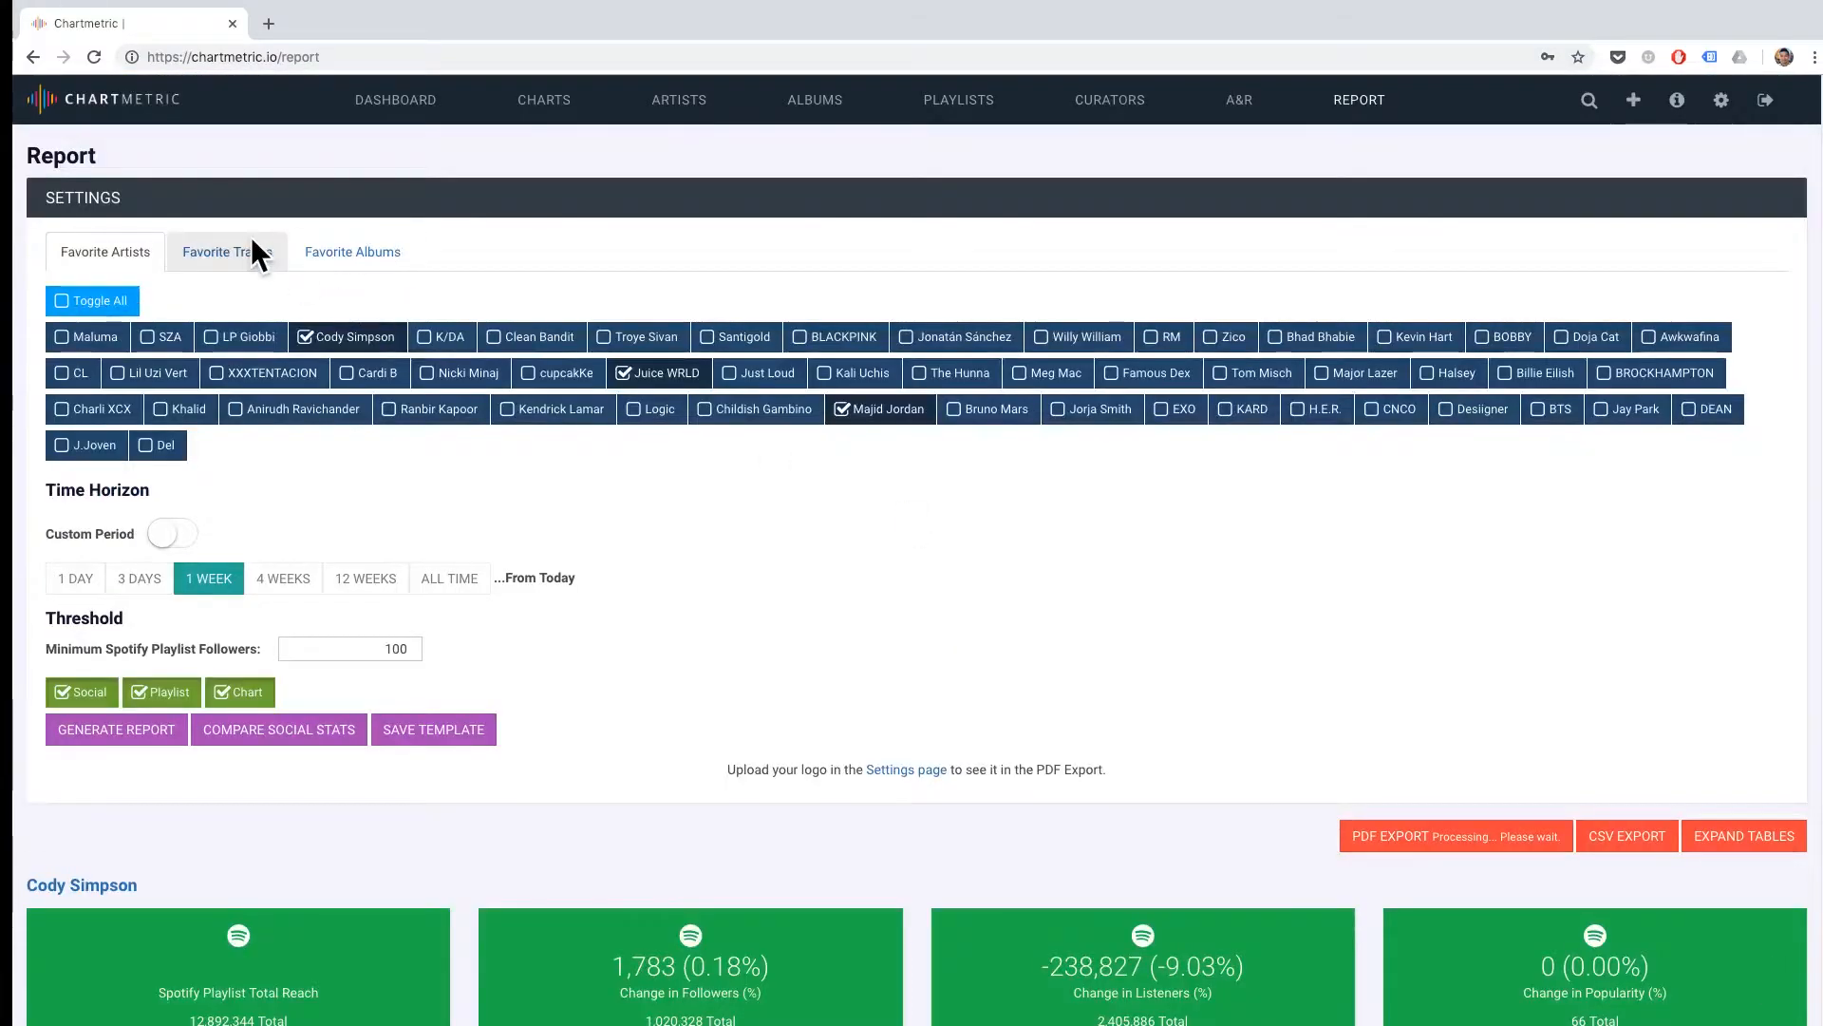
pyautogui.click(253, 254)
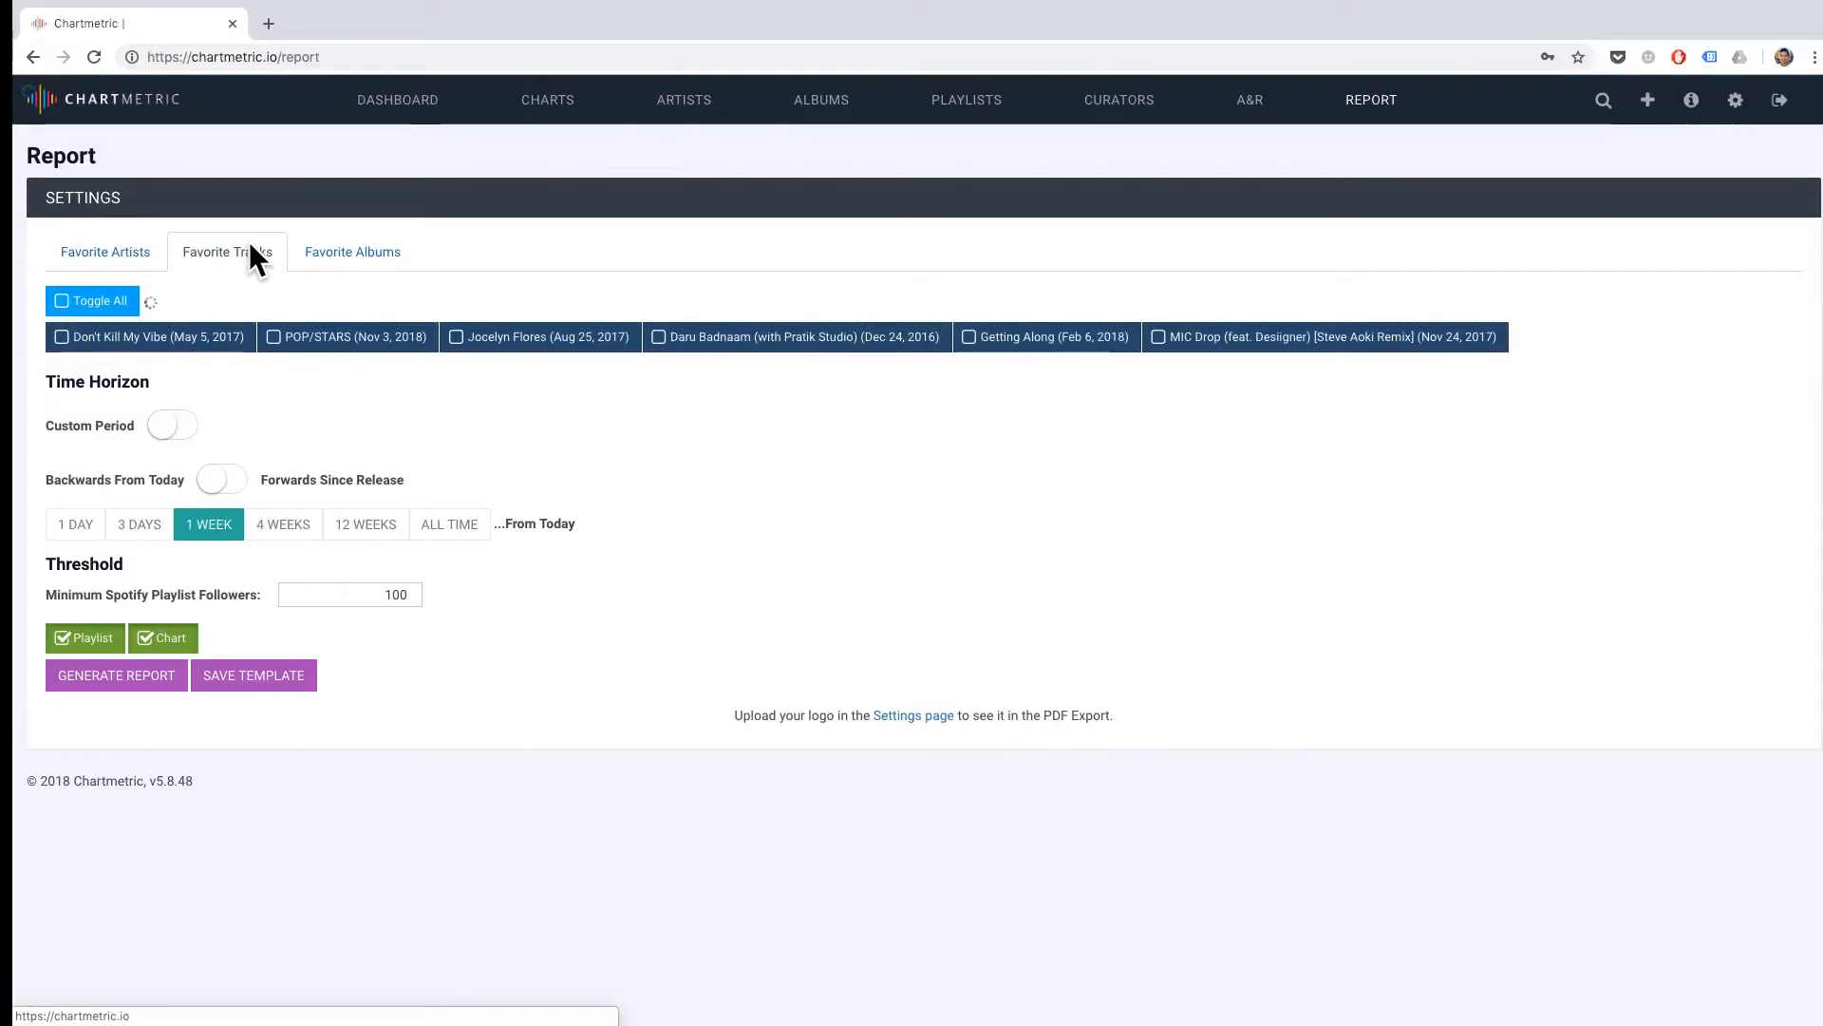
pyautogui.click(370, 254)
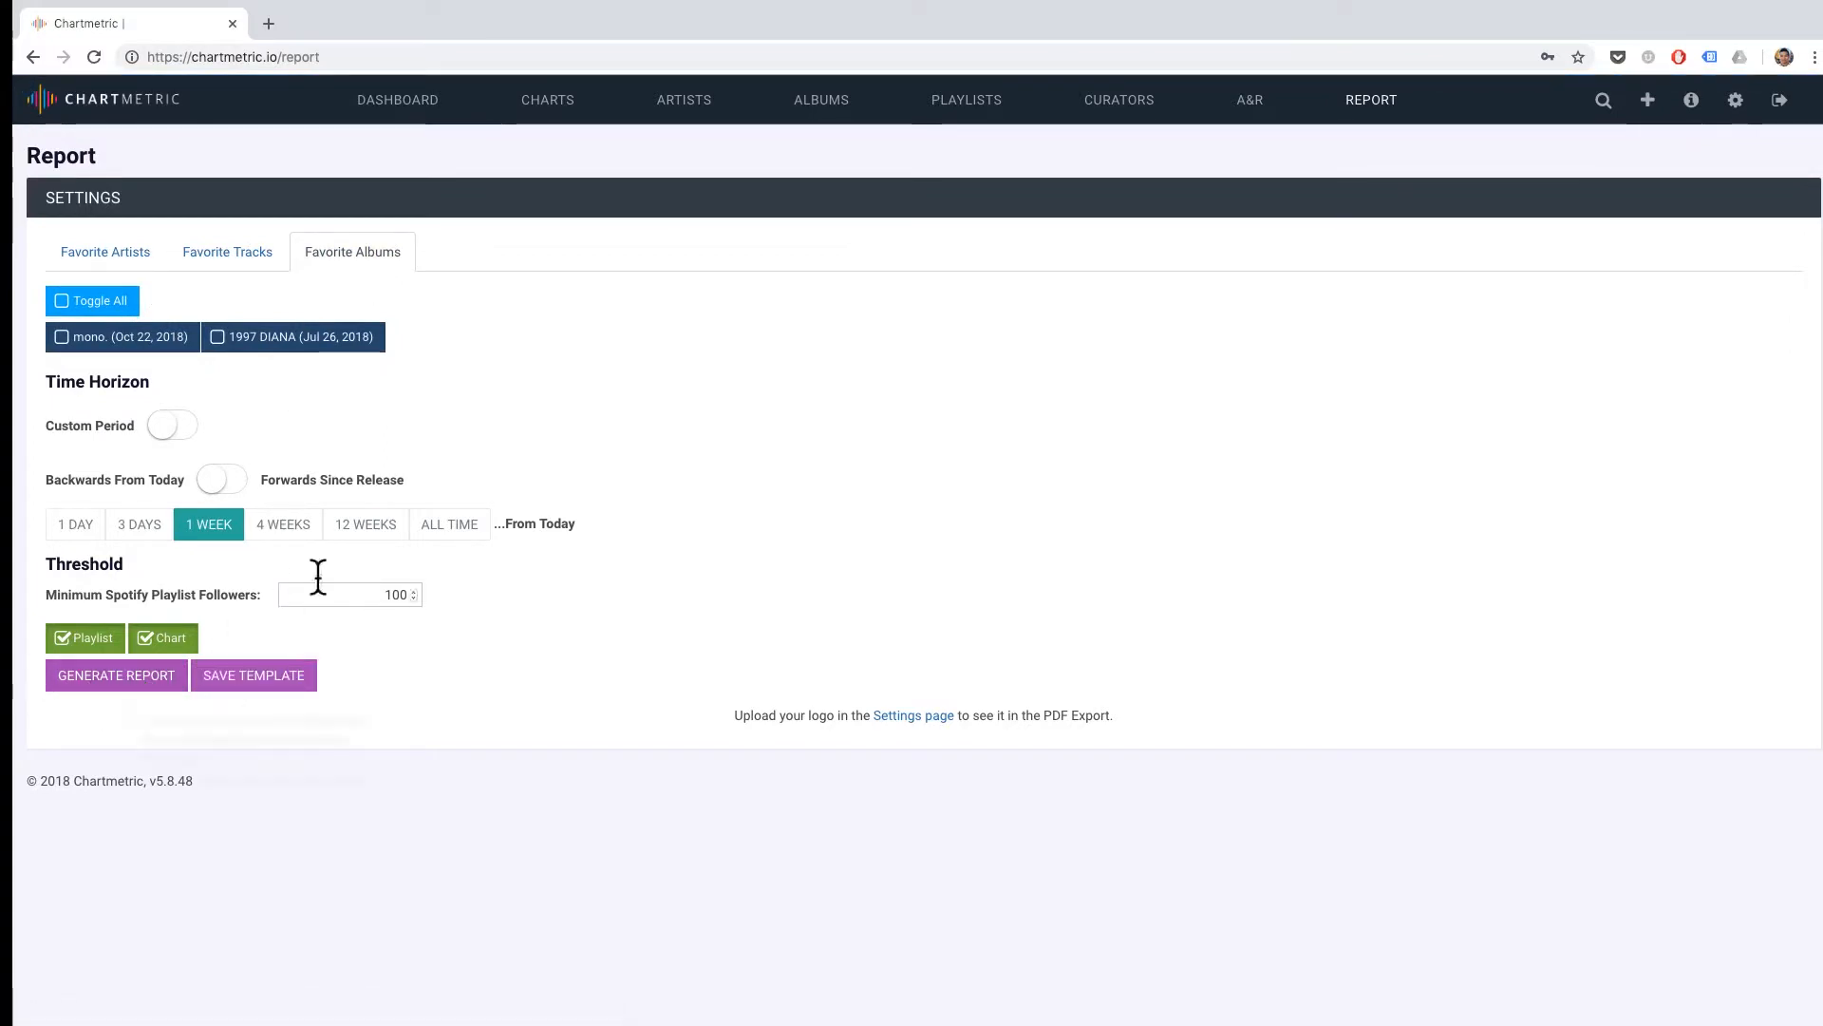
pyautogui.click(216, 253)
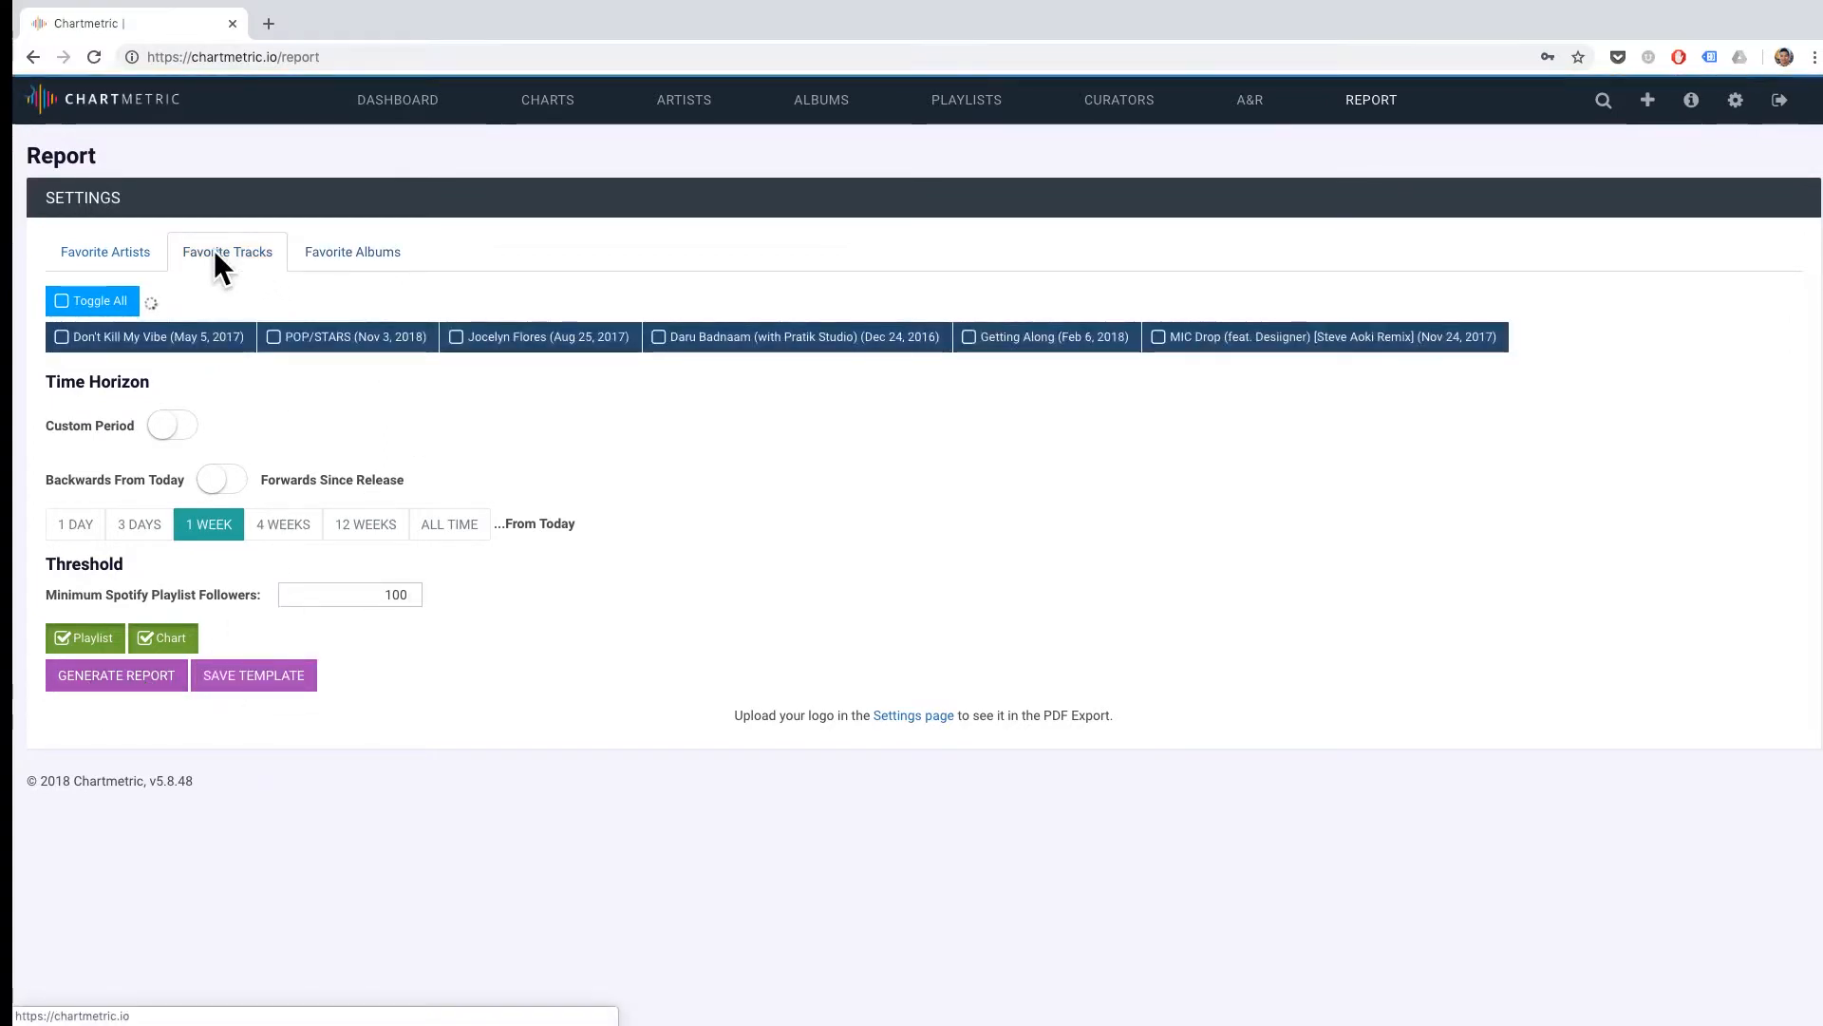
pyautogui.click(112, 252)
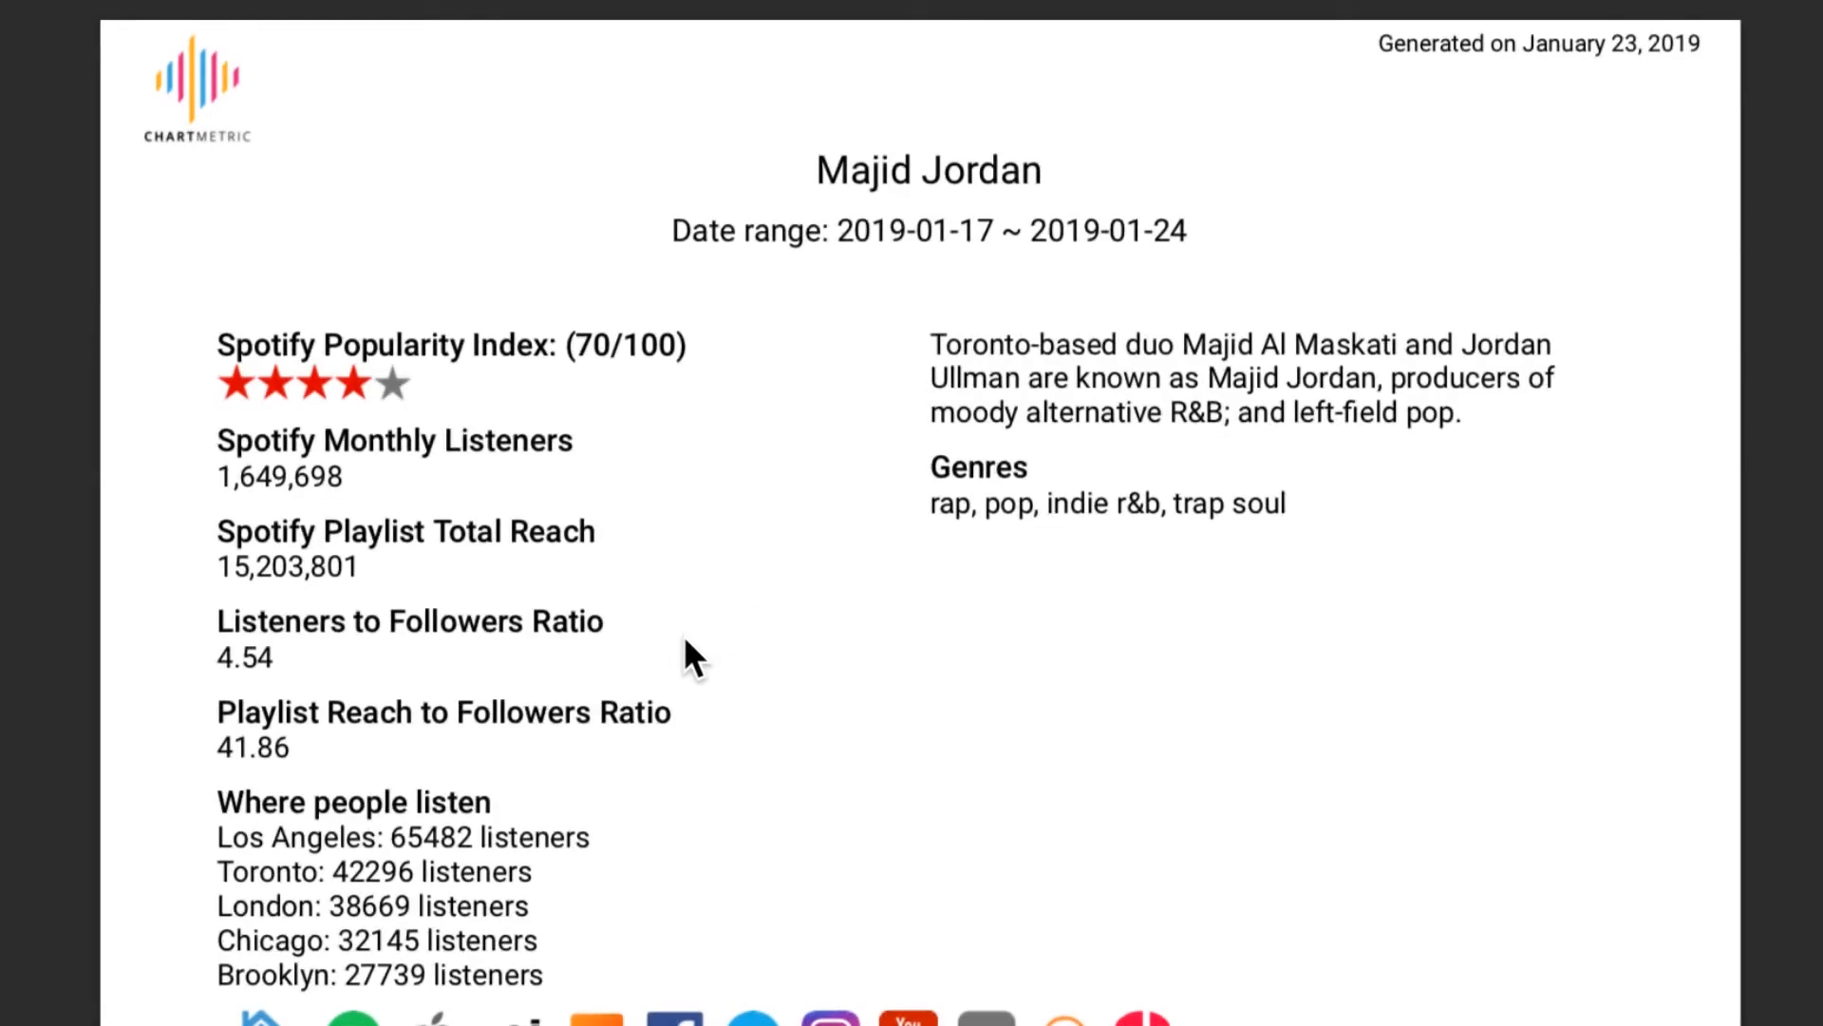
# Page through Majid Jordan's PDF report, examining the Spotify playlists and the Apple Music and iTunes charts, and return to the Apple Music removed playlists.
pyautogui.press('Right')
pyautogui.press('Right')
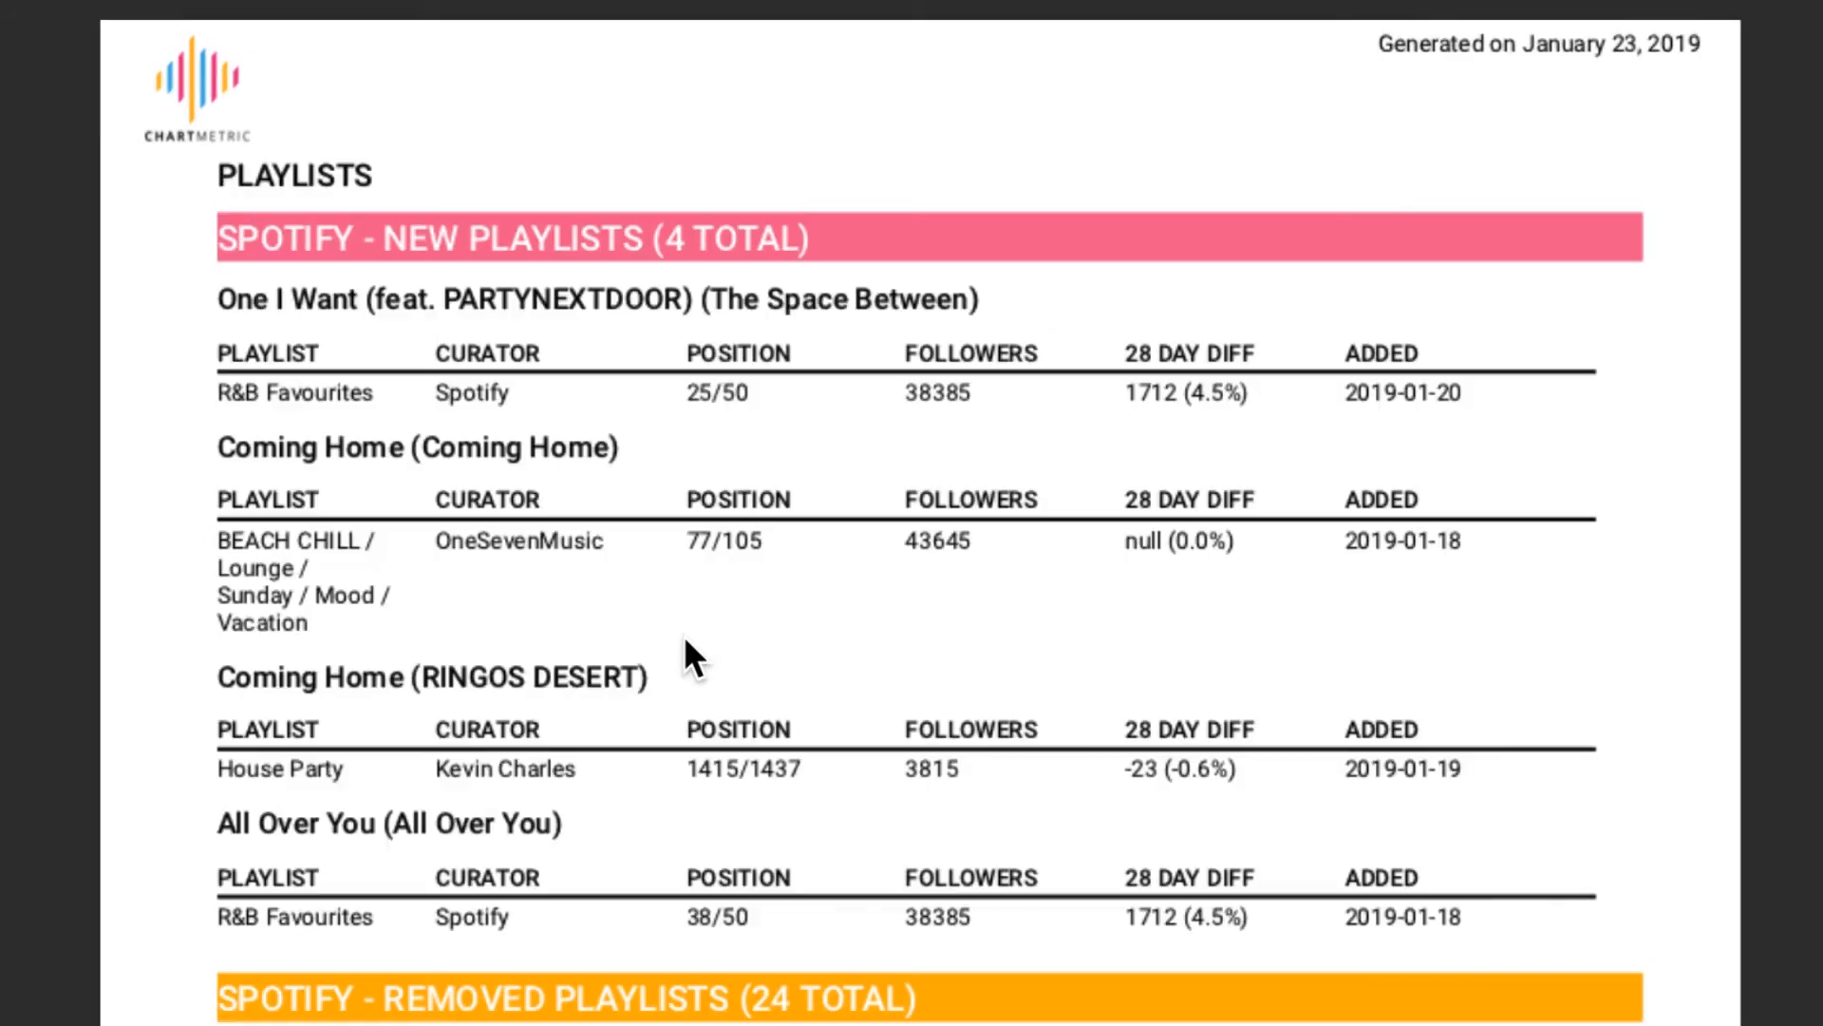
pyautogui.press('Right')
pyautogui.press('Right')
pyautogui.press('Right')
pyautogui.press('Right')
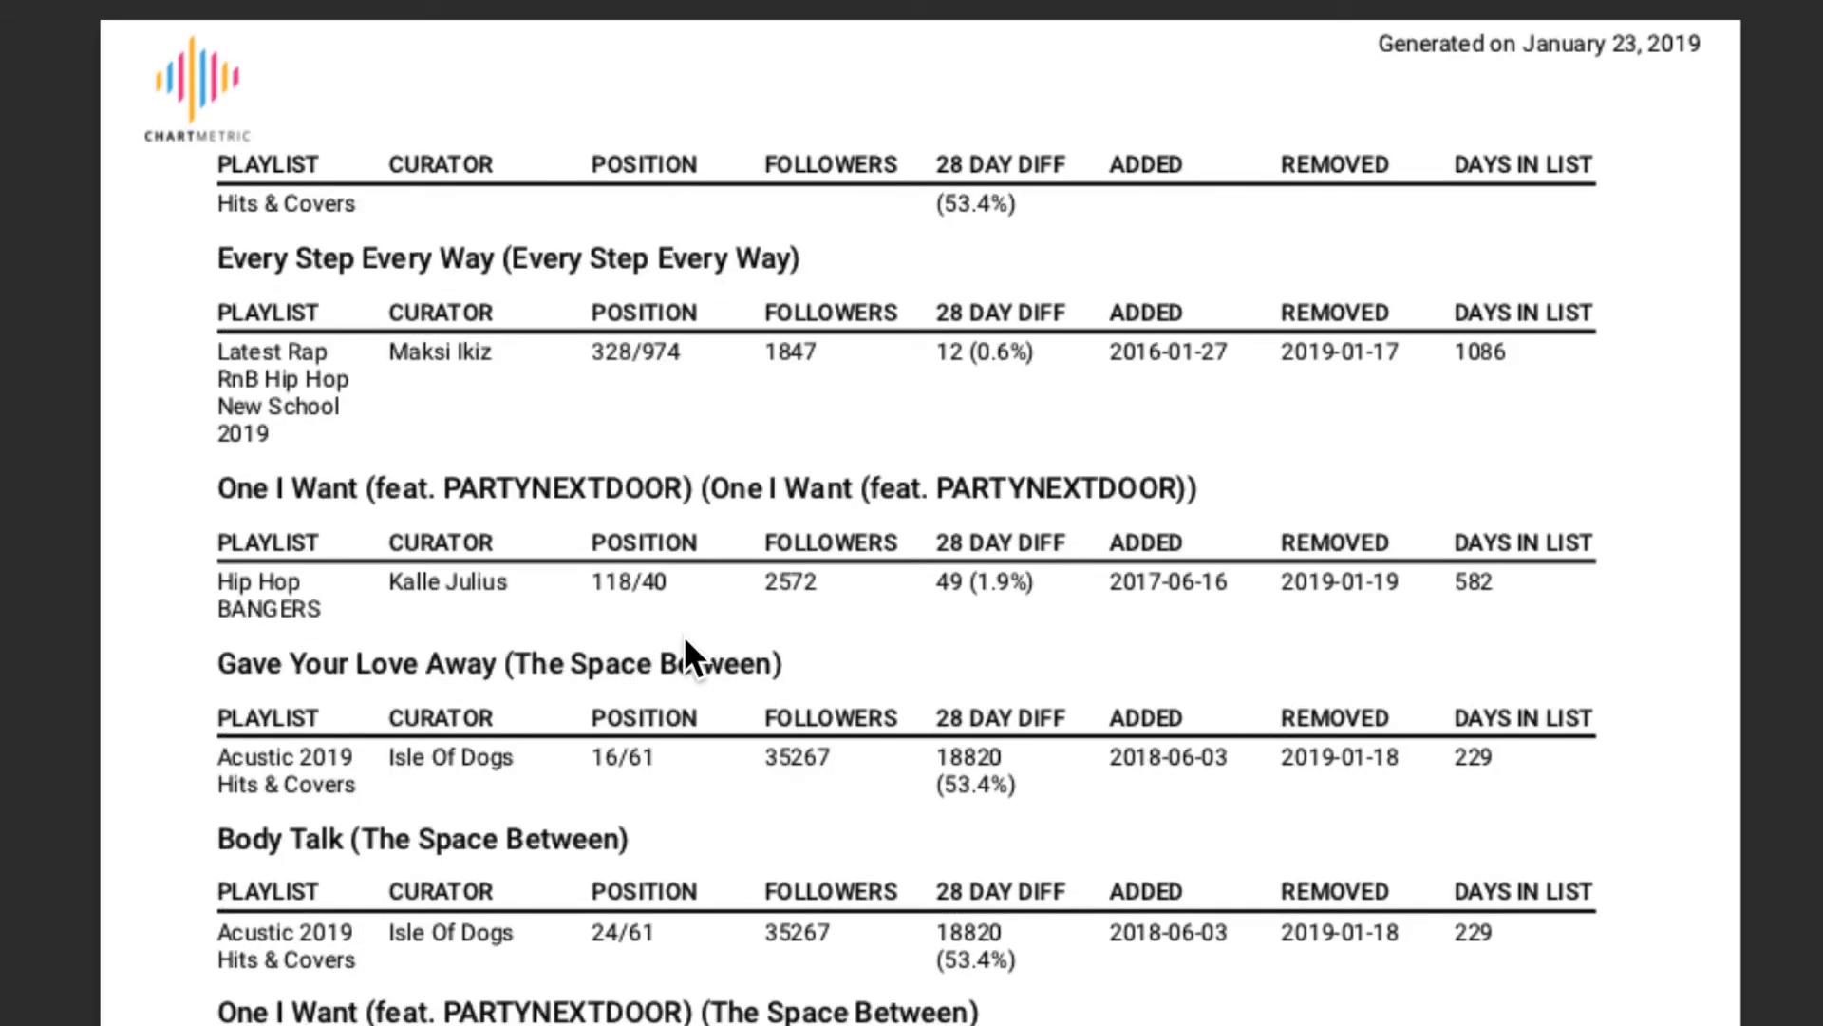
pyautogui.press('Right')
pyautogui.press('Right')
pyautogui.press('Right')
pyautogui.press('Right')
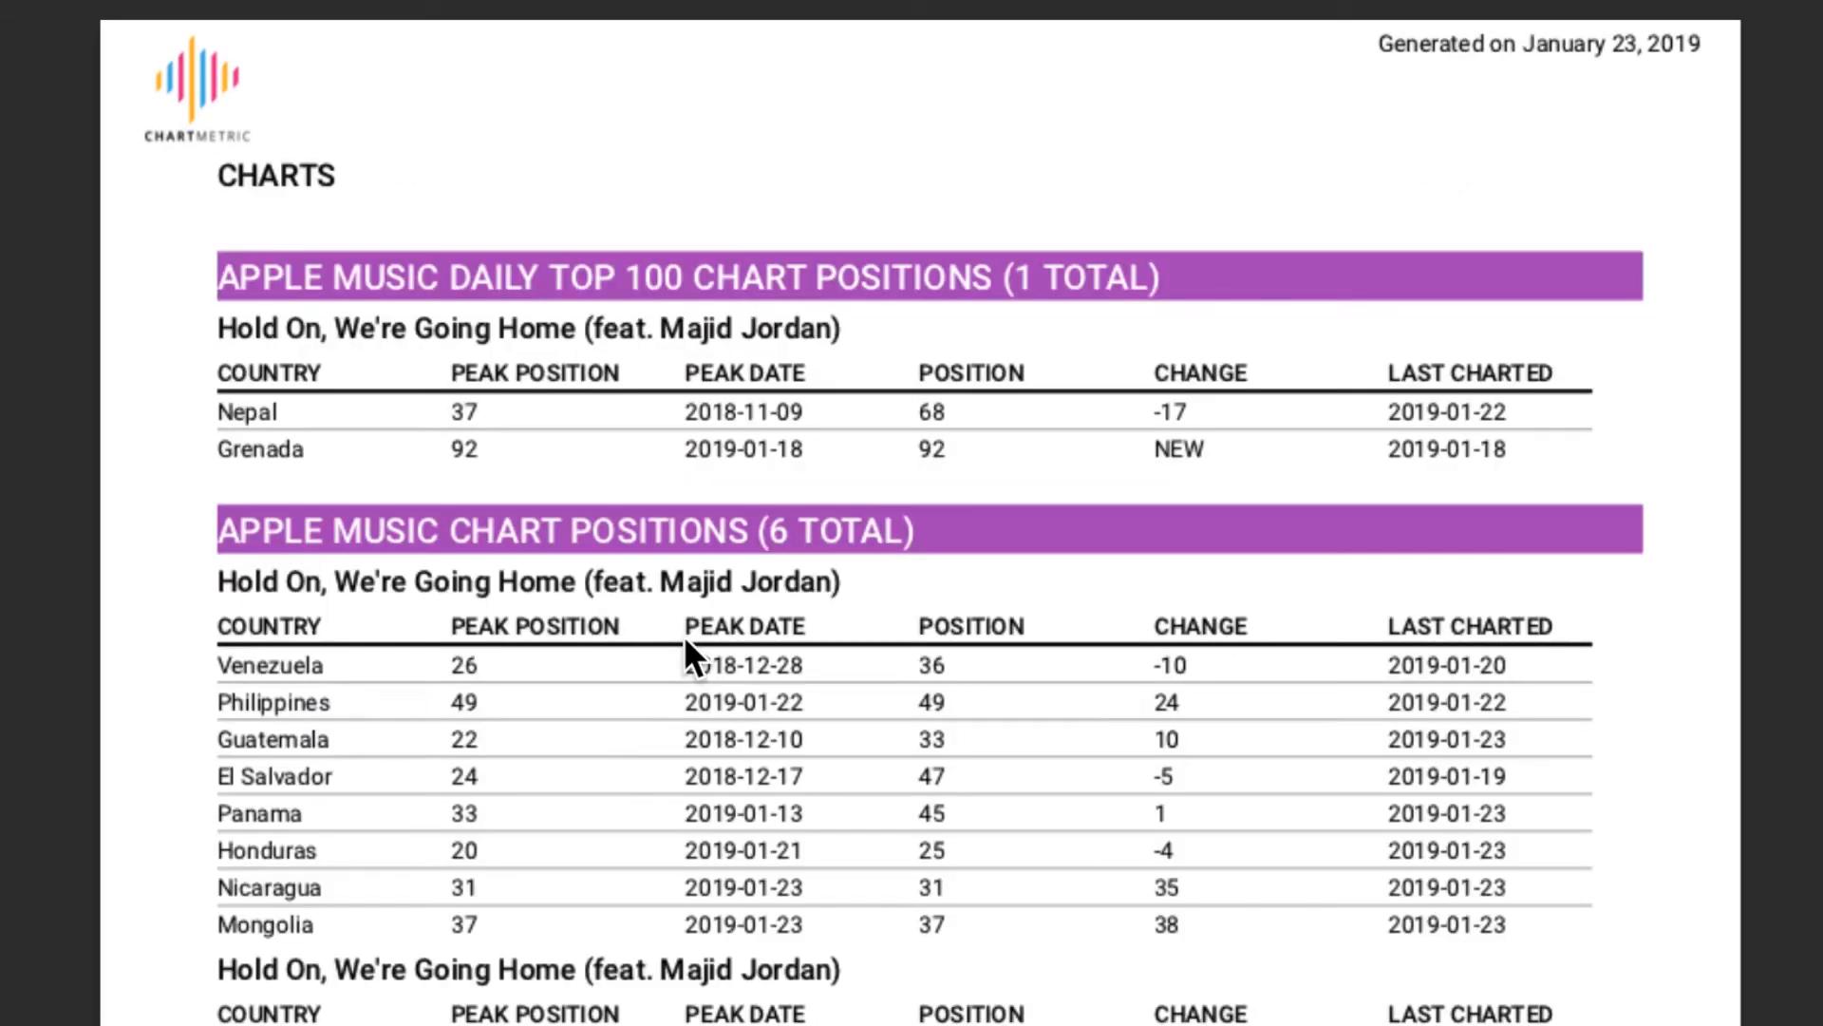
pyautogui.press('Right')
pyautogui.press('Right')
pyautogui.press('Right')
pyautogui.press('Right')
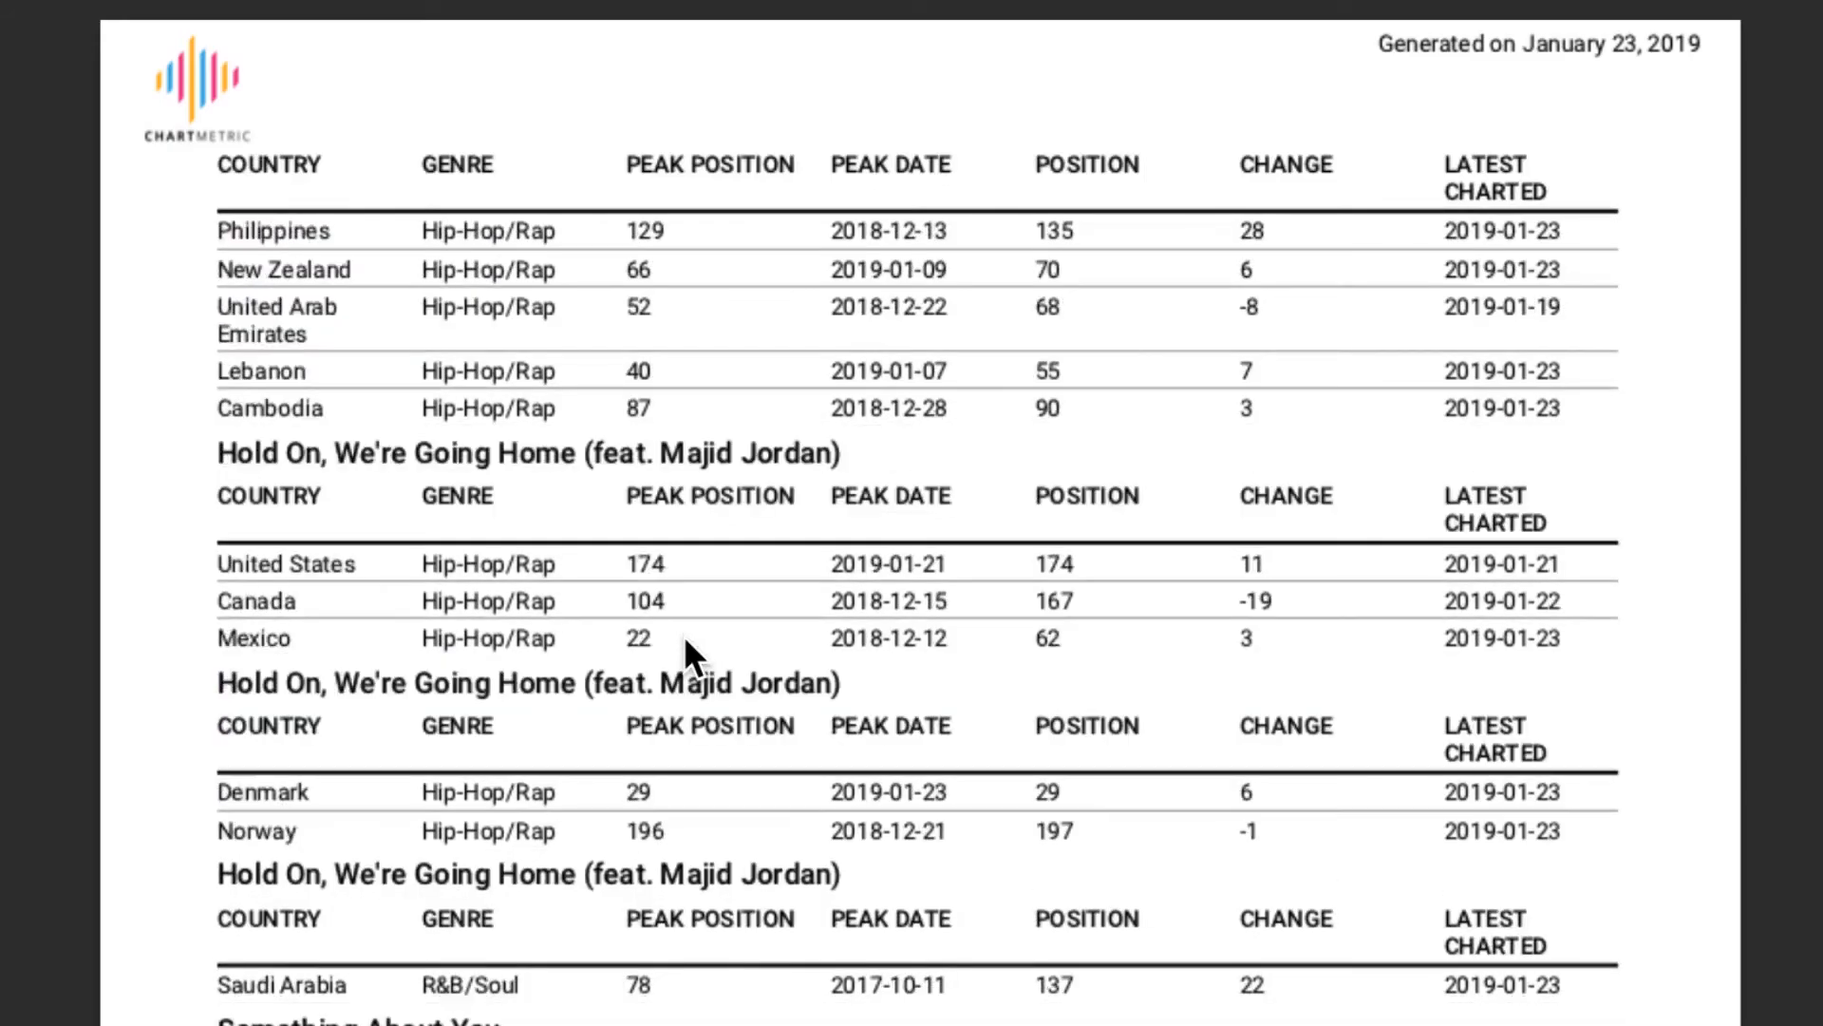
pyautogui.press('Right')
pyautogui.press('Right')
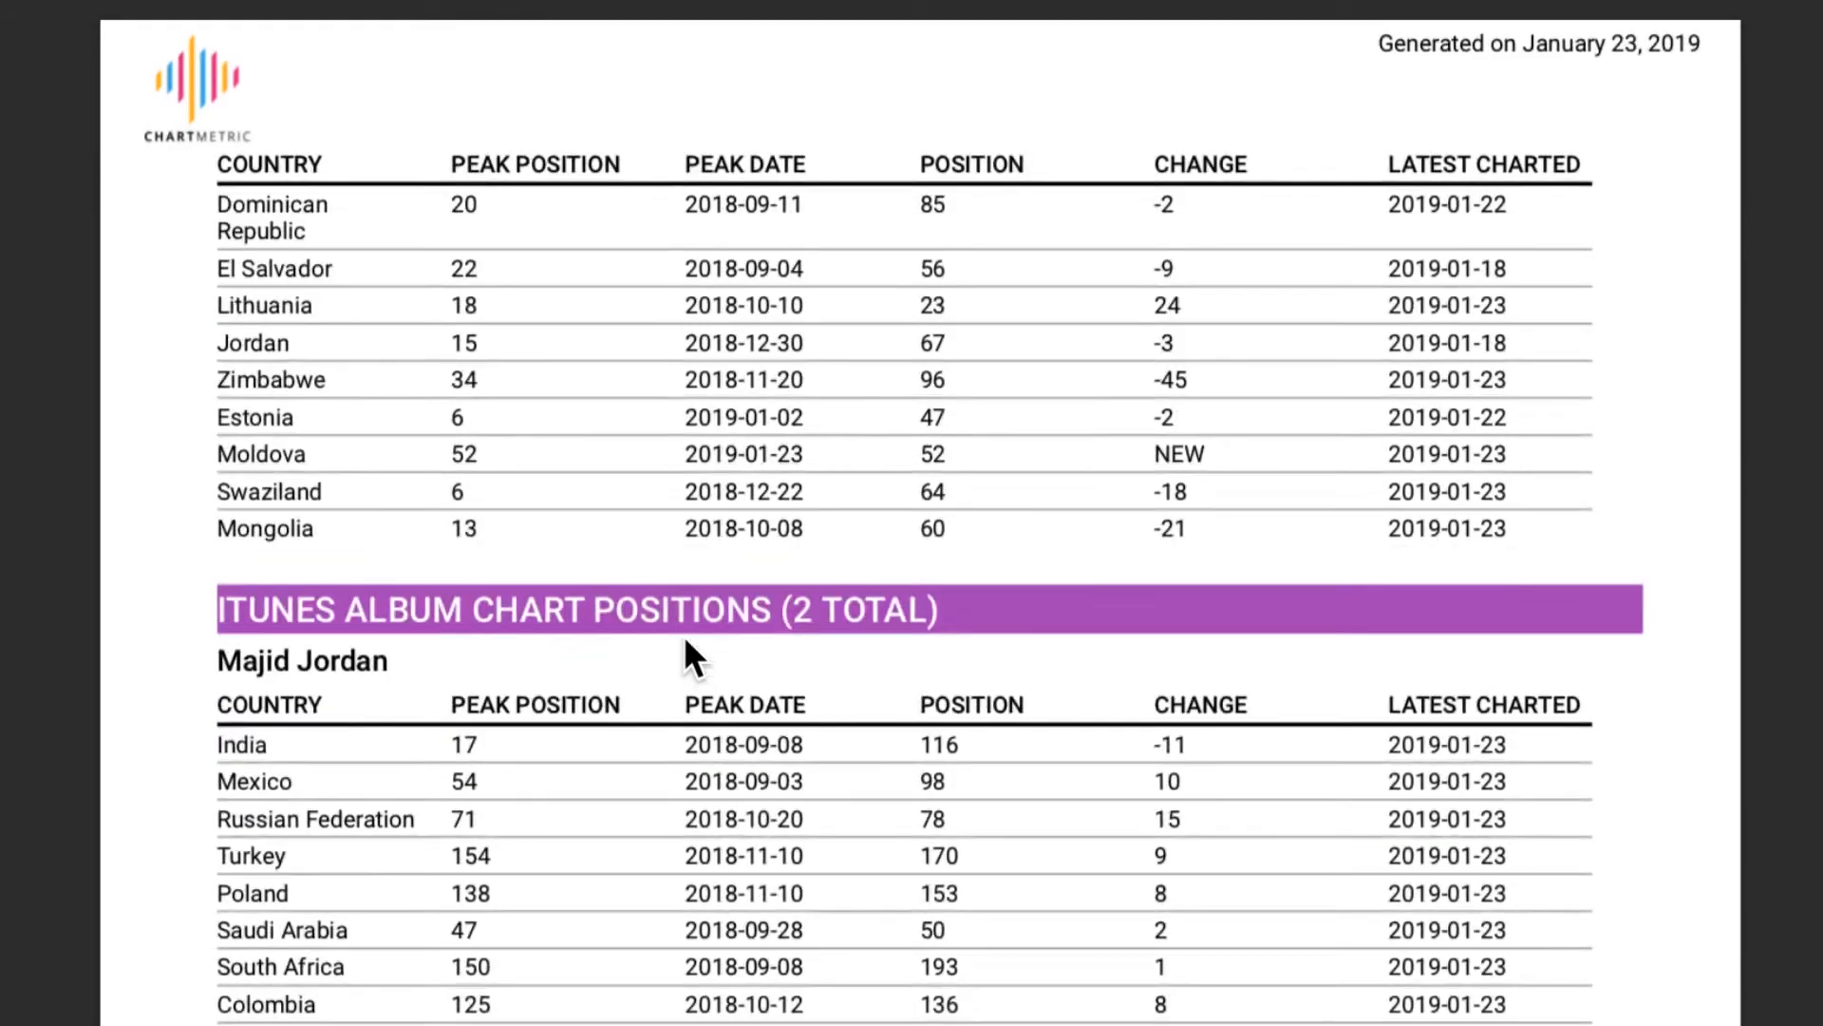
pyautogui.press('Right')
pyautogui.press('Right')
pyautogui.press('Right')
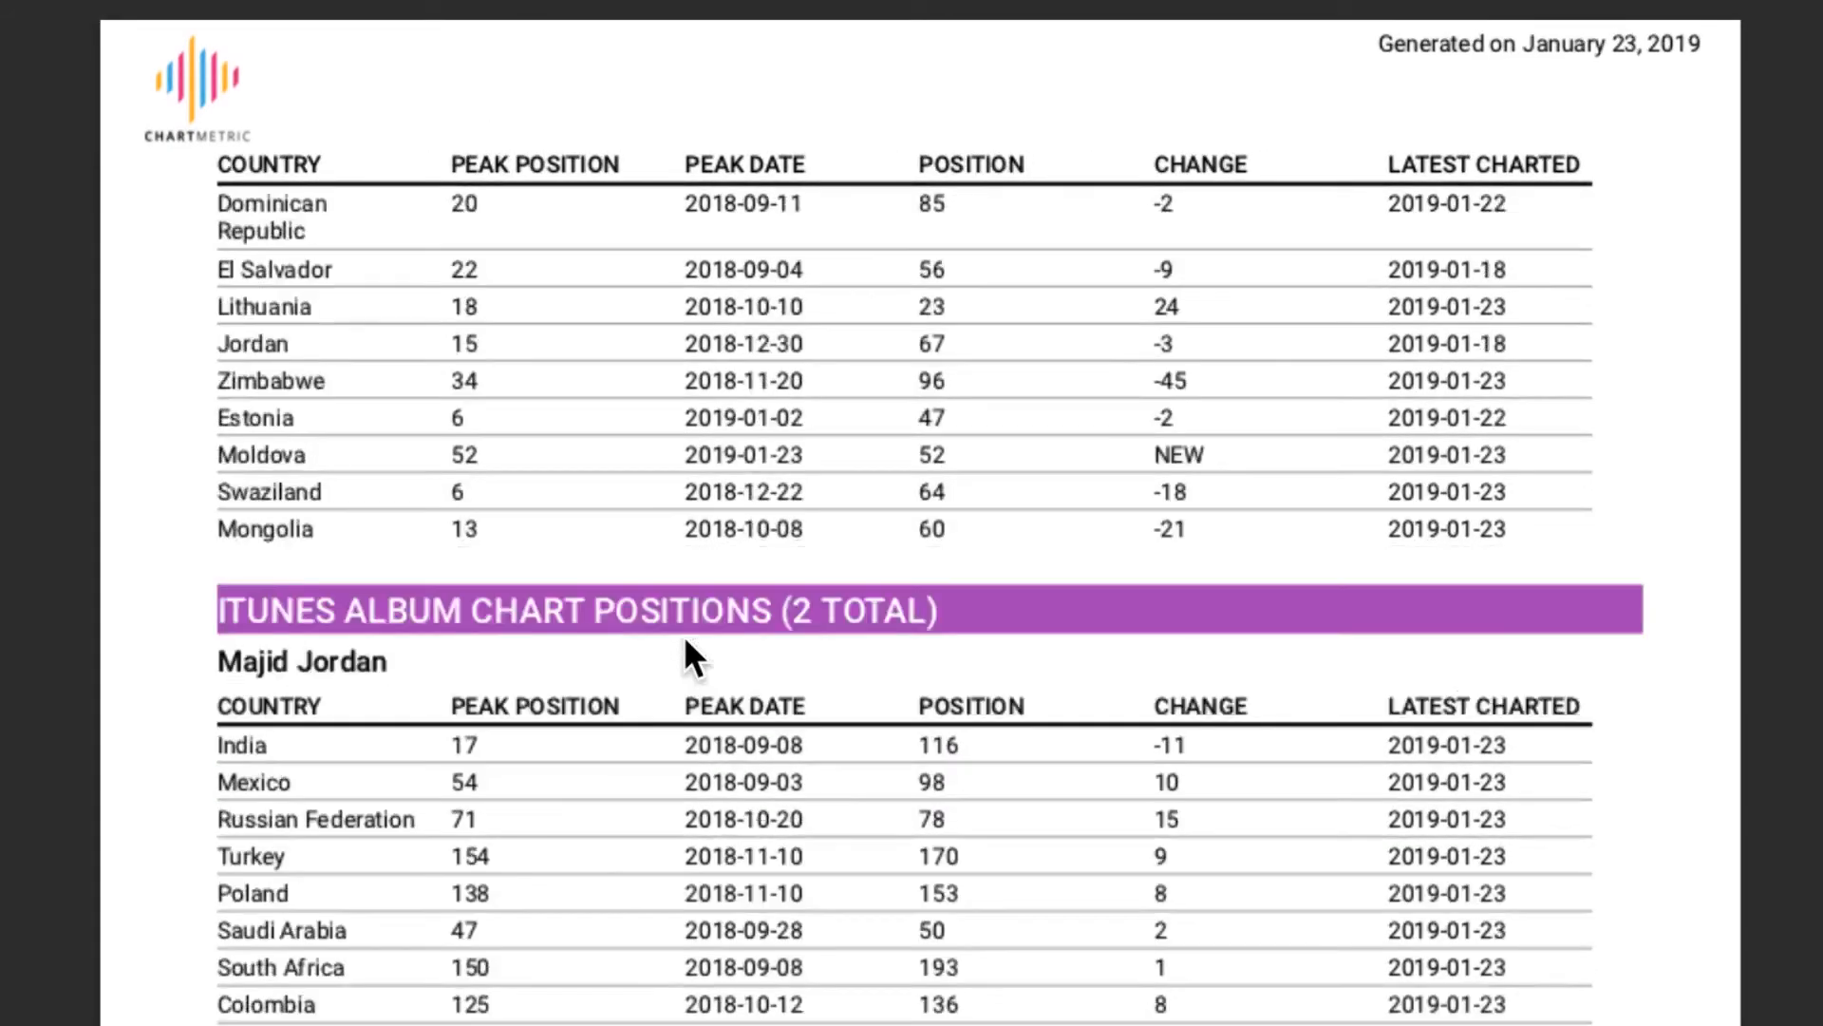
pyautogui.press('Right')
pyautogui.press('Right')
pyautogui.press('Right')
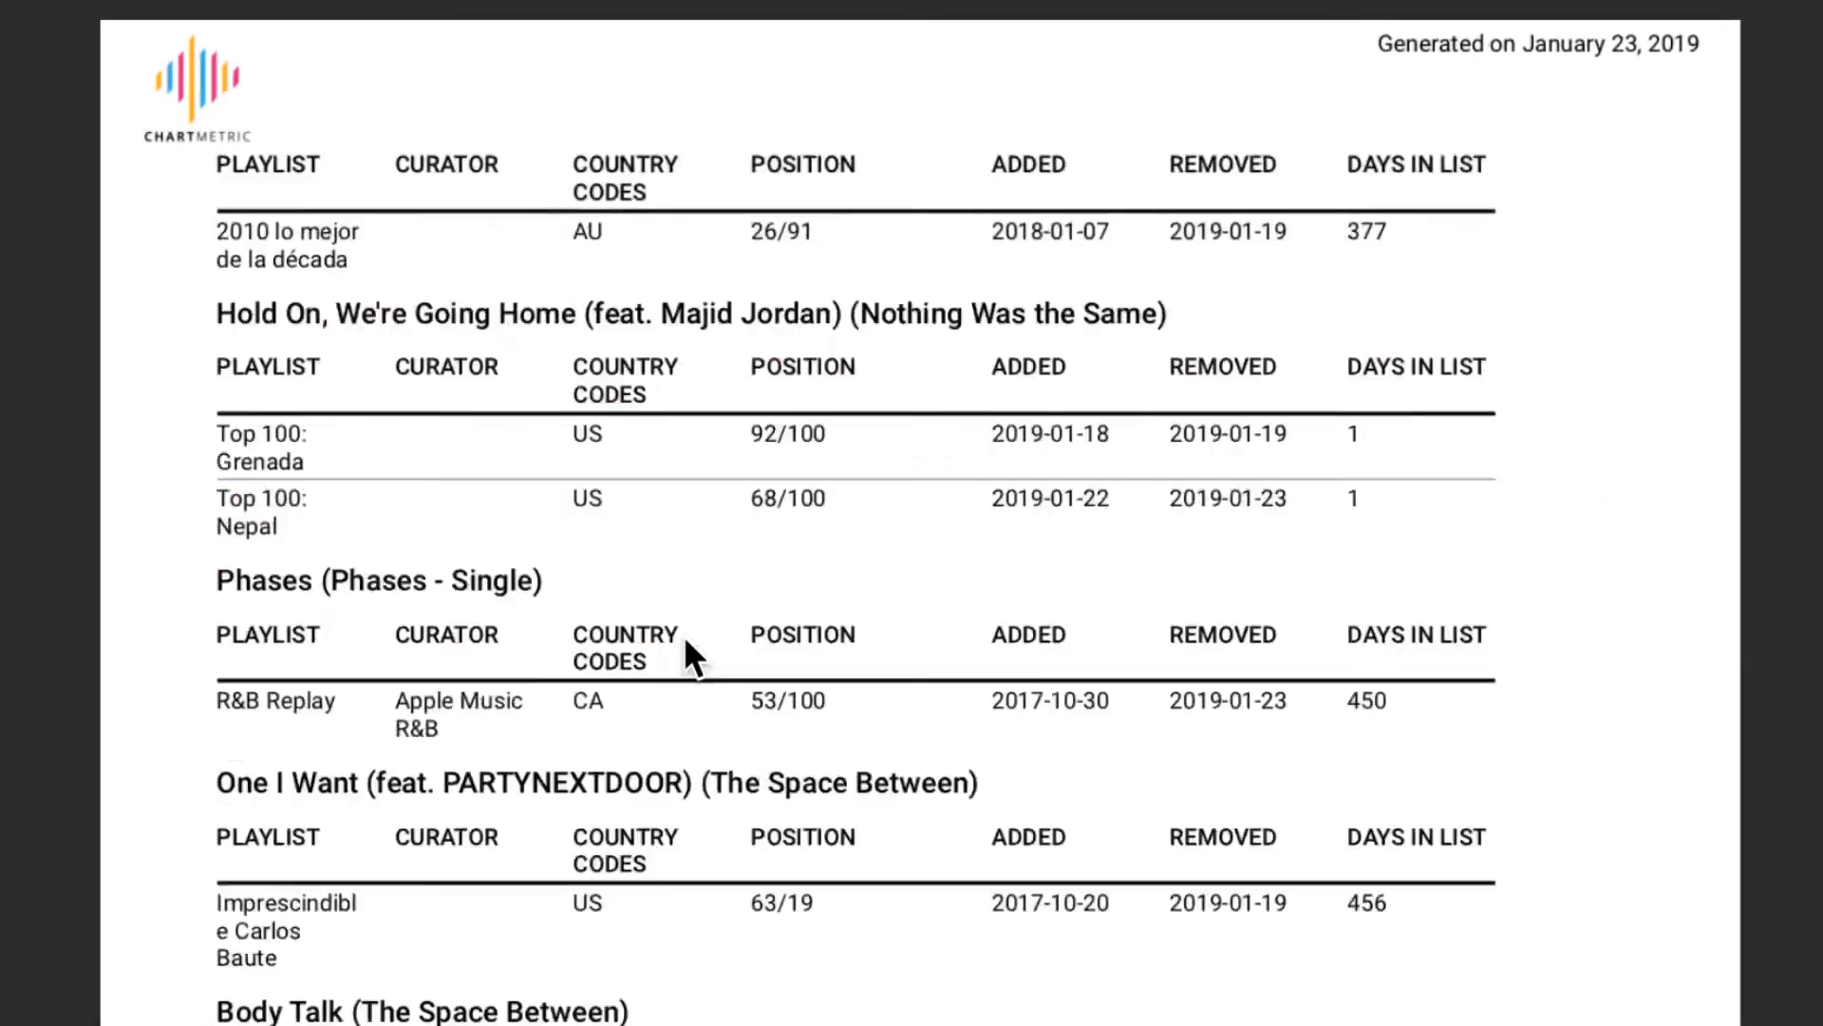